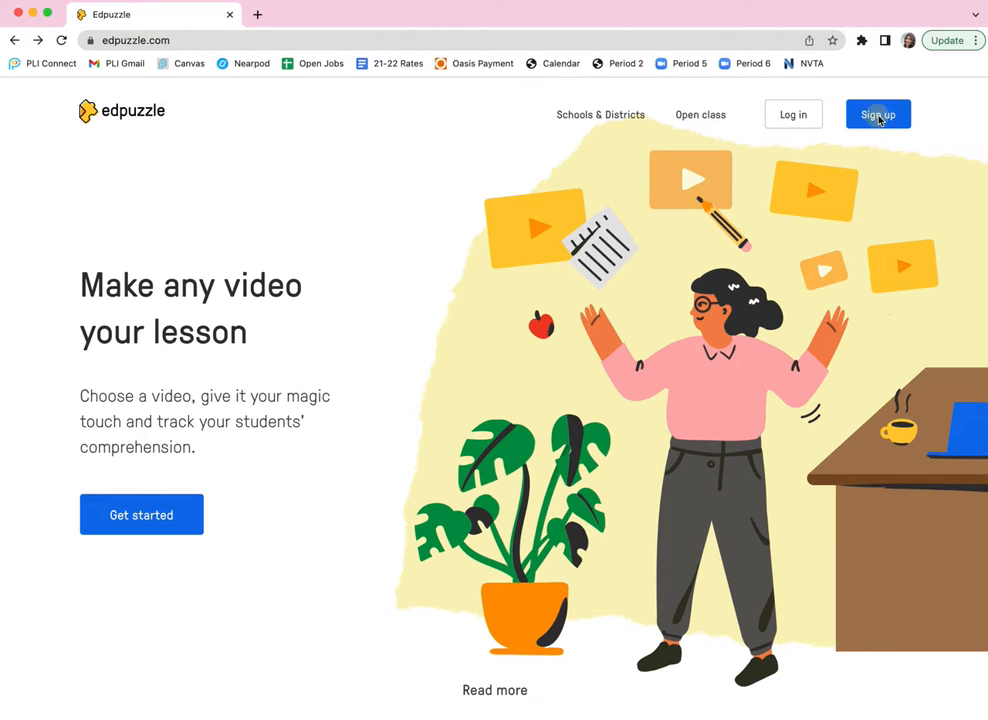
Sign up for Edpuzzle as a teacher using the listed Google account.
{"action": "left_click", "coordinate": [877, 118]}
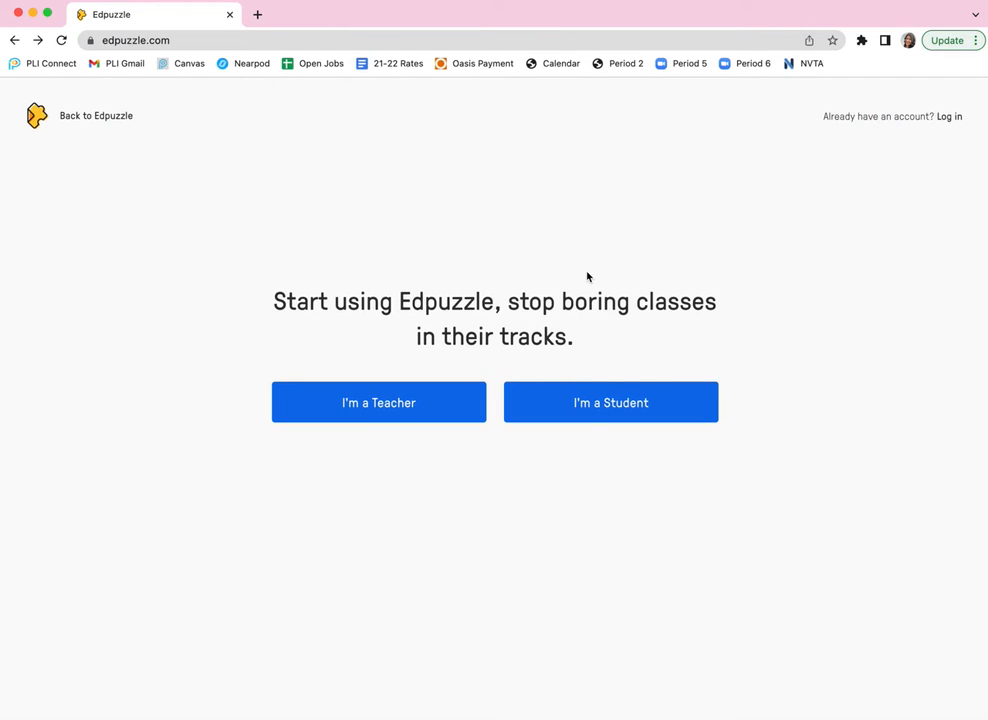
{"action": "left_click", "coordinate": [381, 406]}
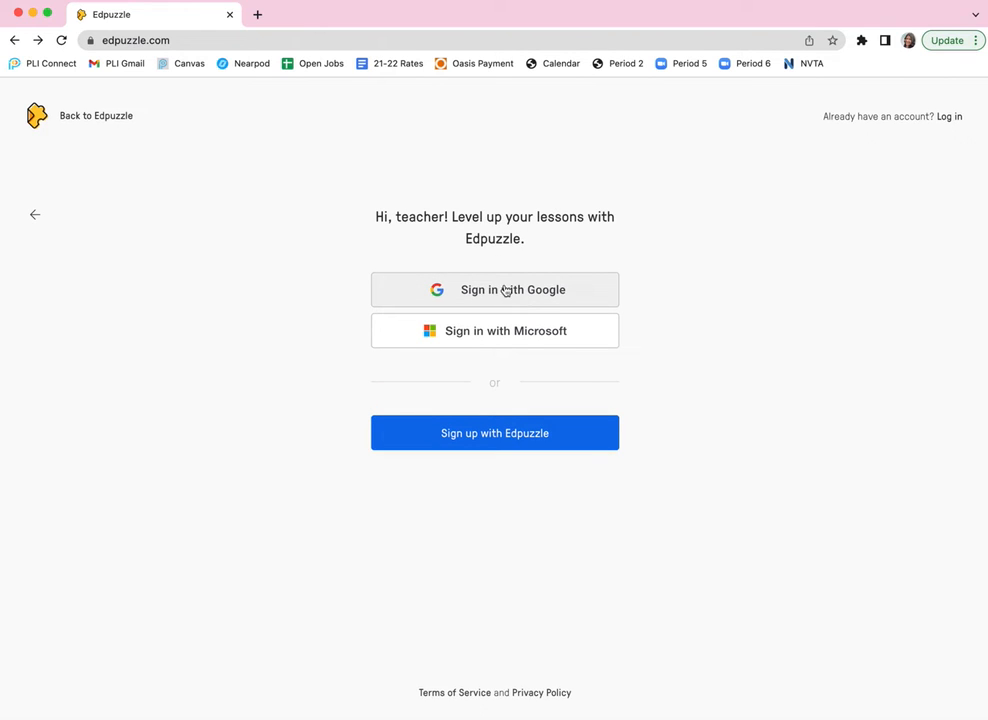
{"action": "left_click", "coordinate": [505, 289]}
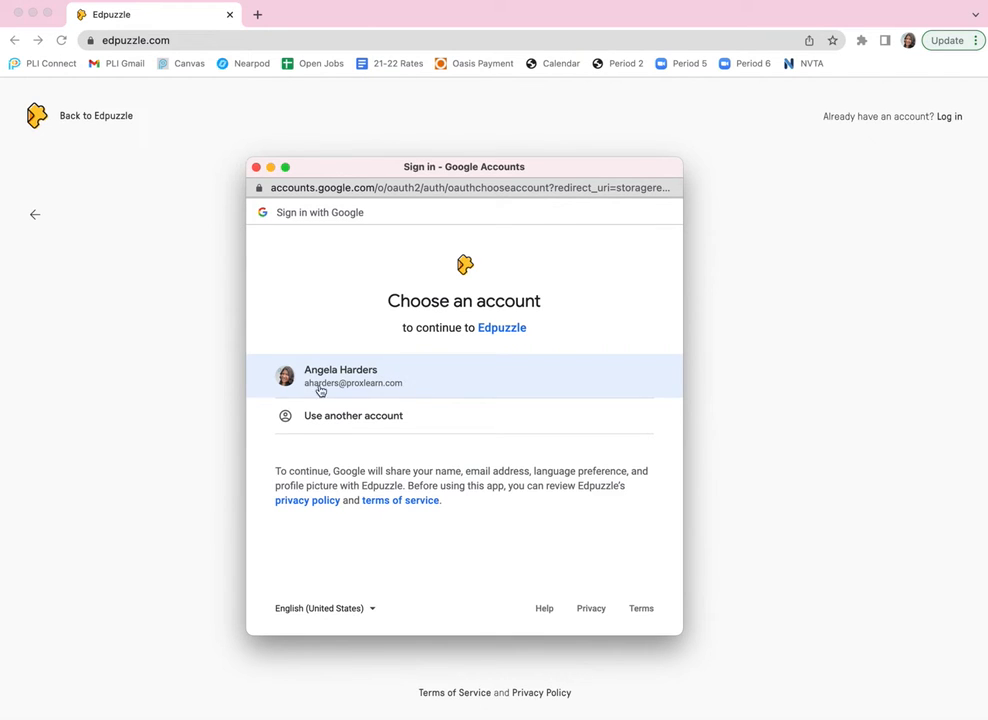
{"action": "left_click", "coordinate": [391, 381]}
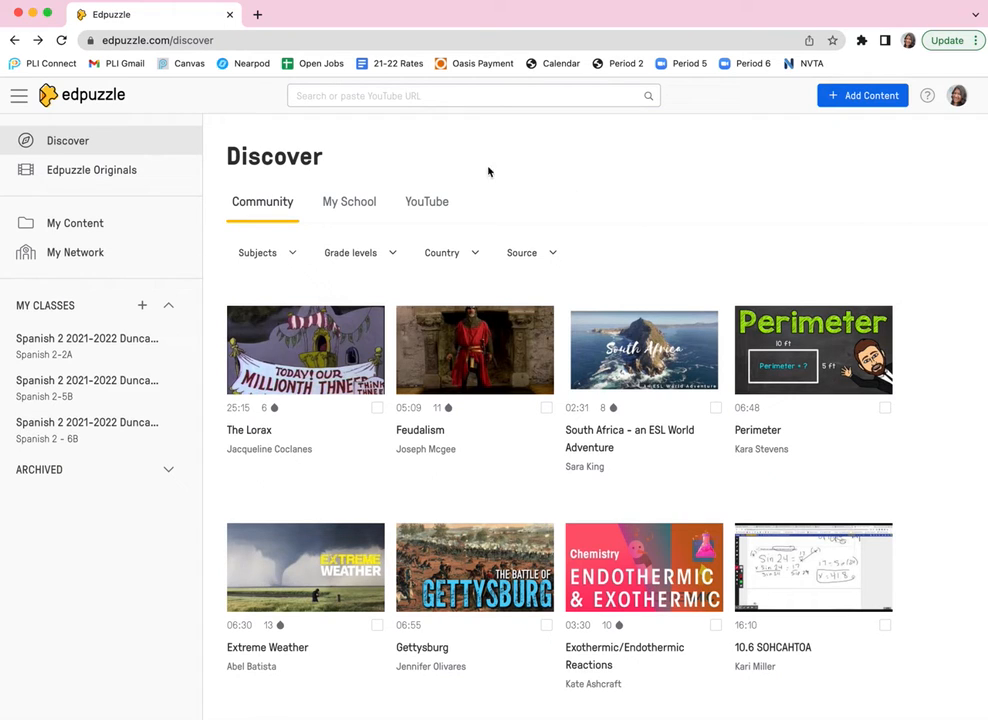
Preview the Conjugating Preterite -AR Verbs video in the teacher's own content, view its first embedded question, and return to the content list.
{"action": "left_click", "coordinate": [83, 226]}
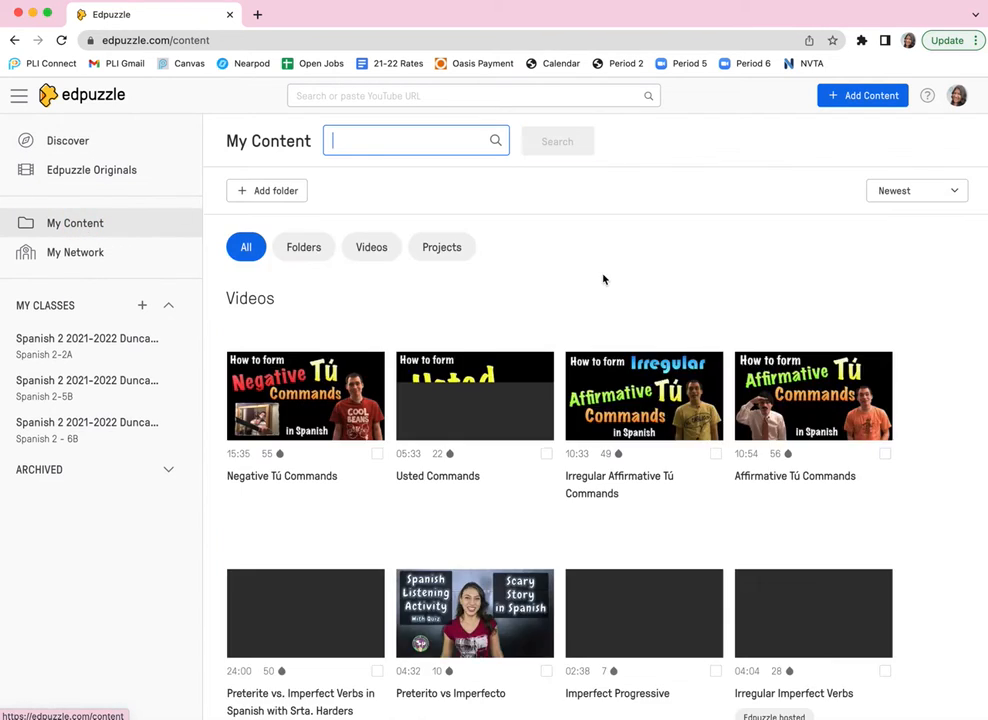
{"action": "scroll", "coordinate": [915, 332], "scroll_direction": "down", "scroll_amount": 10}
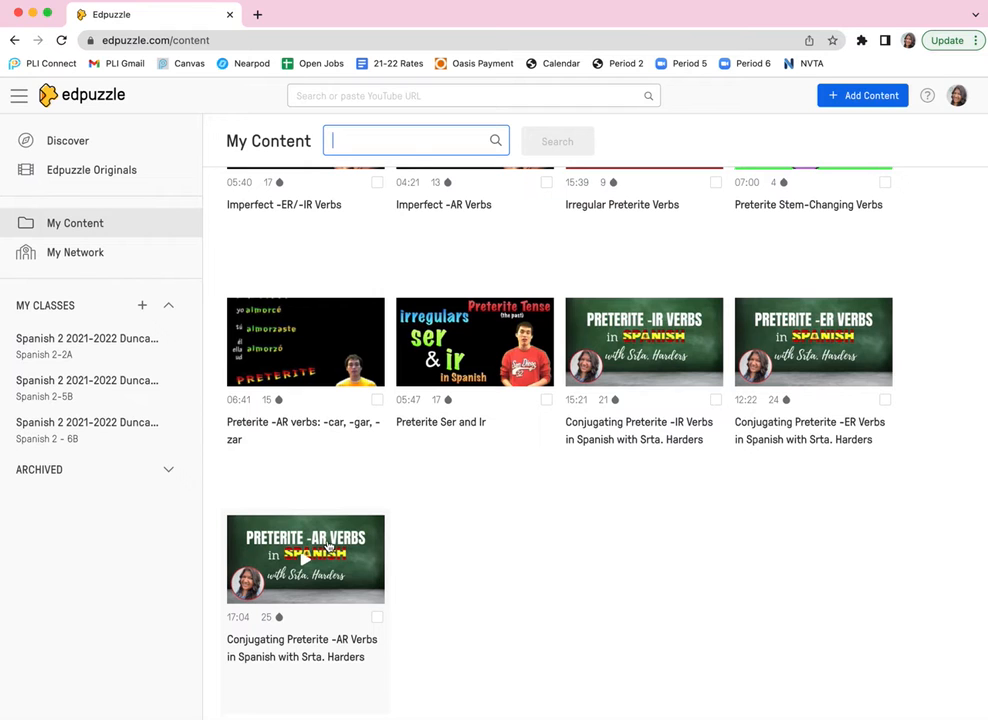
{"action": "left_click", "coordinate": [330, 548]}
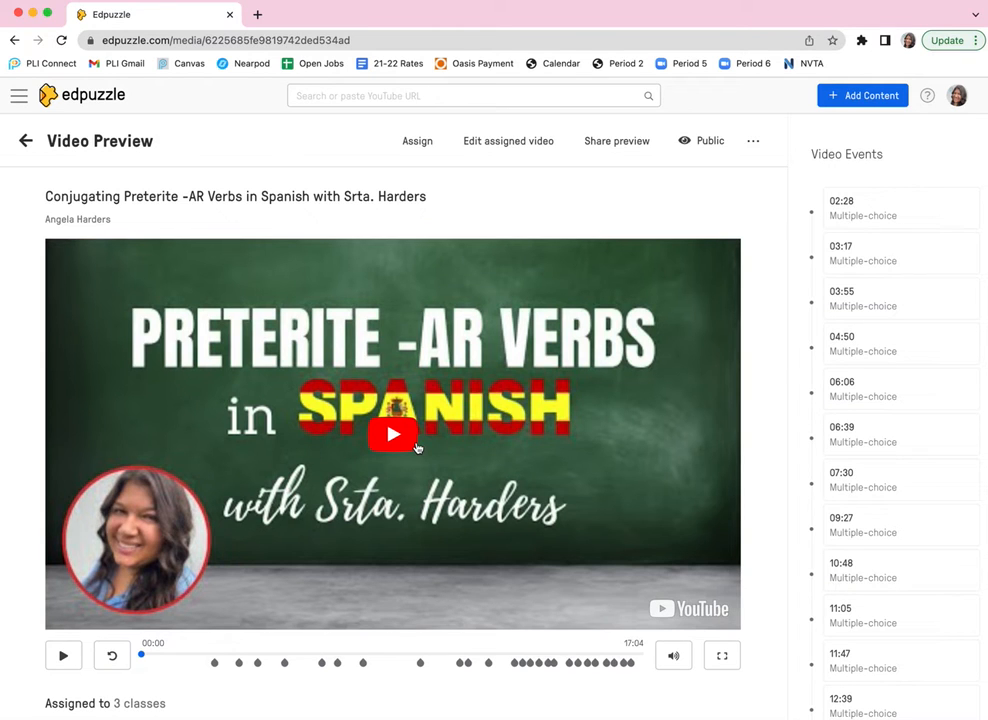
{"action": "scroll", "coordinate": [600, 460], "scroll_direction": "down", "scroll_amount": 1}
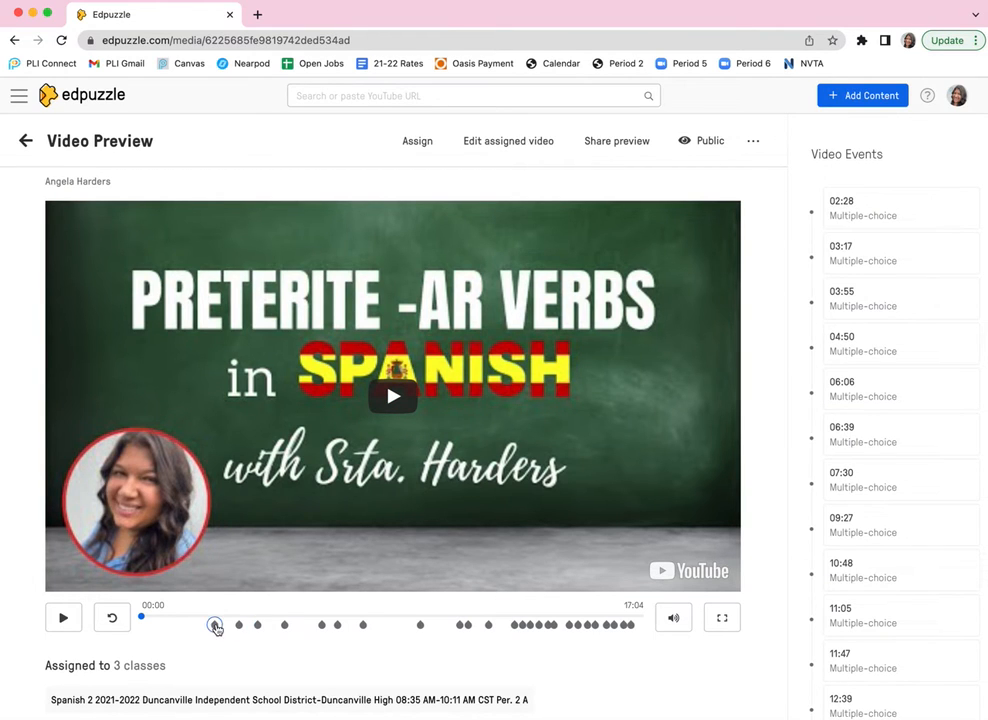
{"action": "left_click", "coordinate": [216, 627]}
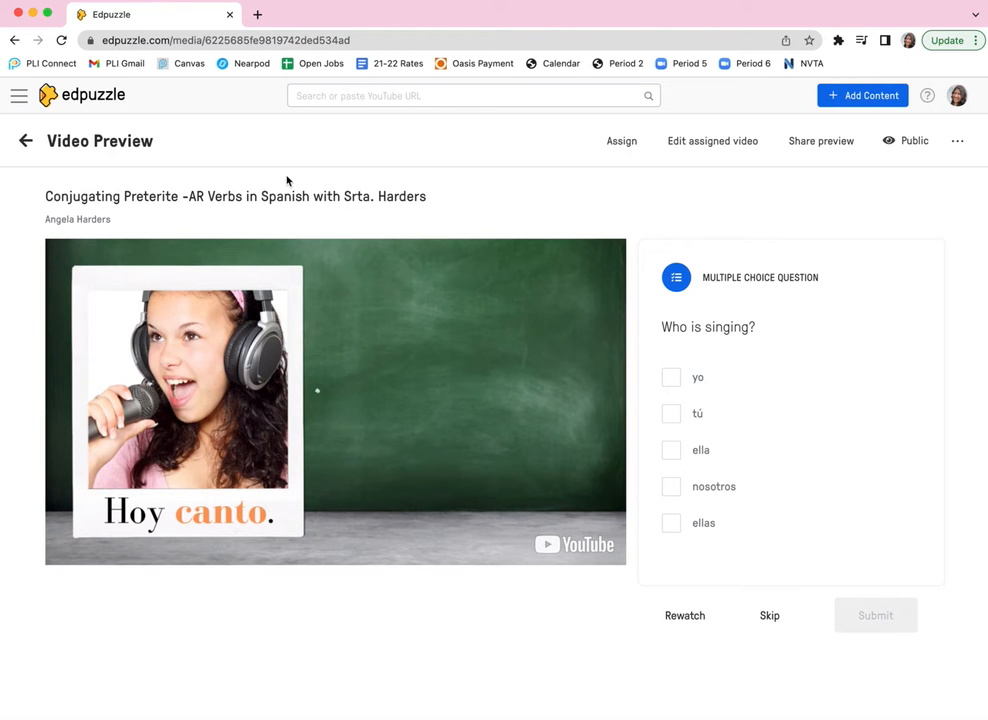
{"action": "left_click", "coordinate": [26, 141]}
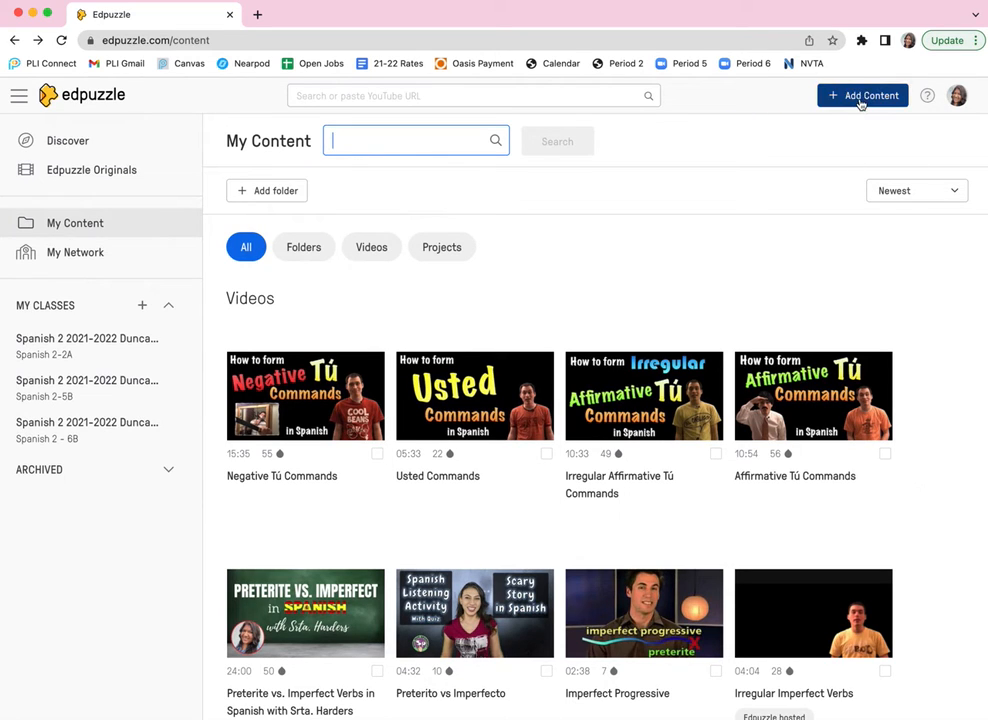
Search the Edpuzzle community library for "ustedes commands" and browse the matching videos.
{"action": "left_click", "coordinate": [467, 96]}
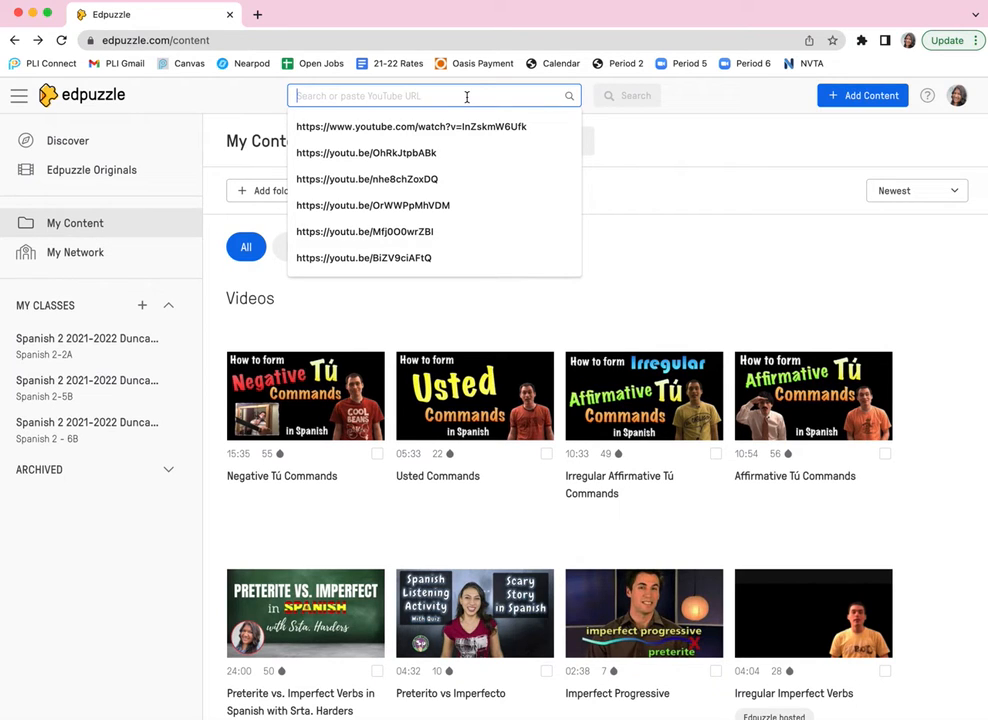
{"action": "type", "text": "ustedes com"}
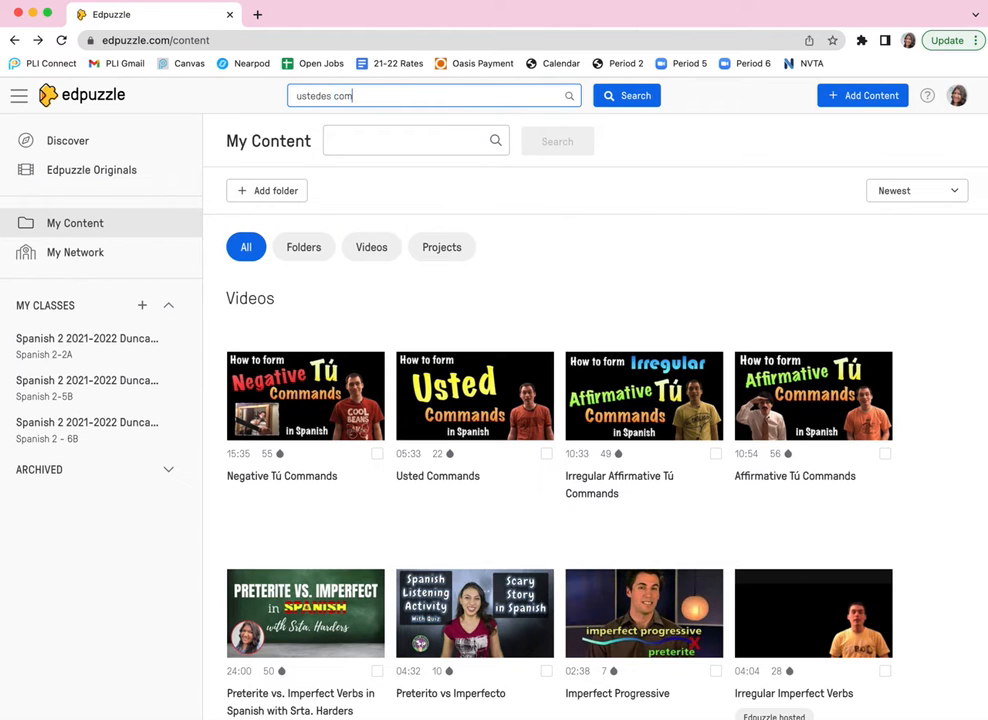
{"action": "type", "text": "mands"}
{"action": "left_click", "coordinate": [630, 97]}
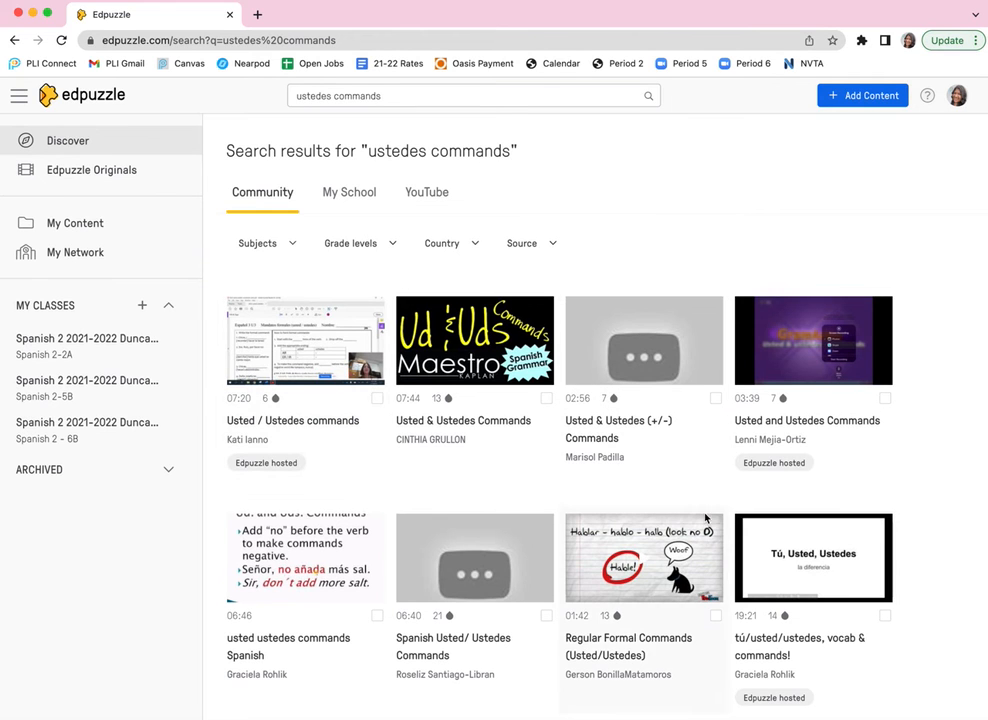
{"action": "scroll", "coordinate": [710, 525], "scroll_direction": "down", "scroll_amount": 5}
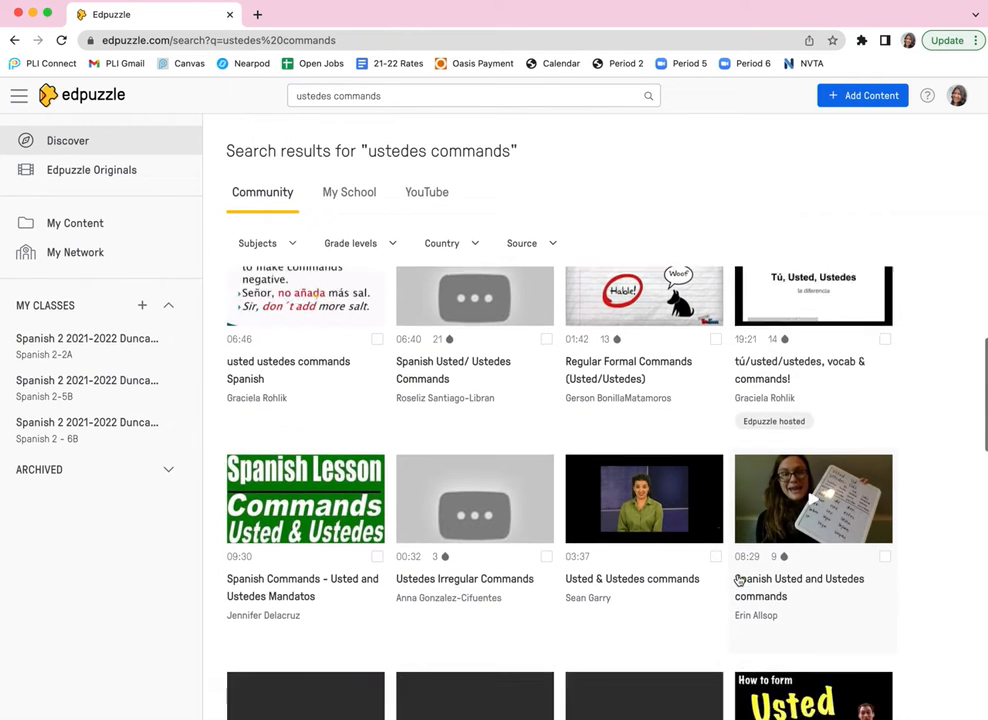
{"action": "scroll", "coordinate": [739, 570], "scroll_direction": "down", "scroll_amount": 2}
{"action": "scroll", "coordinate": [560, 560], "scroll_direction": "up", "scroll_amount": 6}
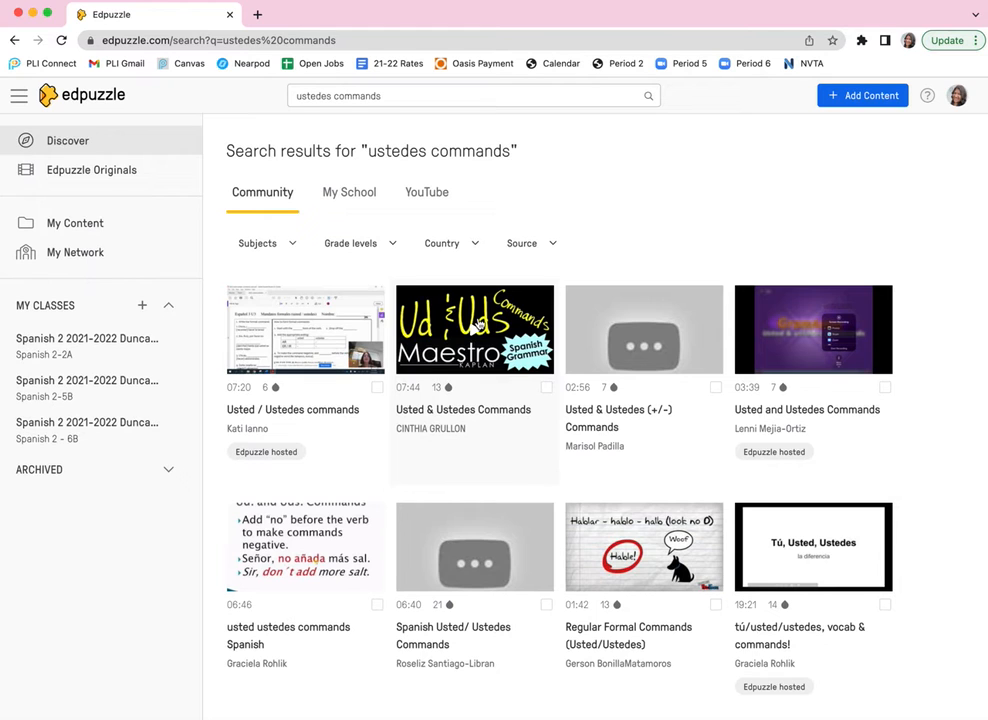
Open YouTube in a new browser tab, search for "ustedes commands" and open the video "03 How to form Ustedes commands".
{"action": "left_click", "coordinate": [256, 15]}
{"action": "type", "text": "youtube"}
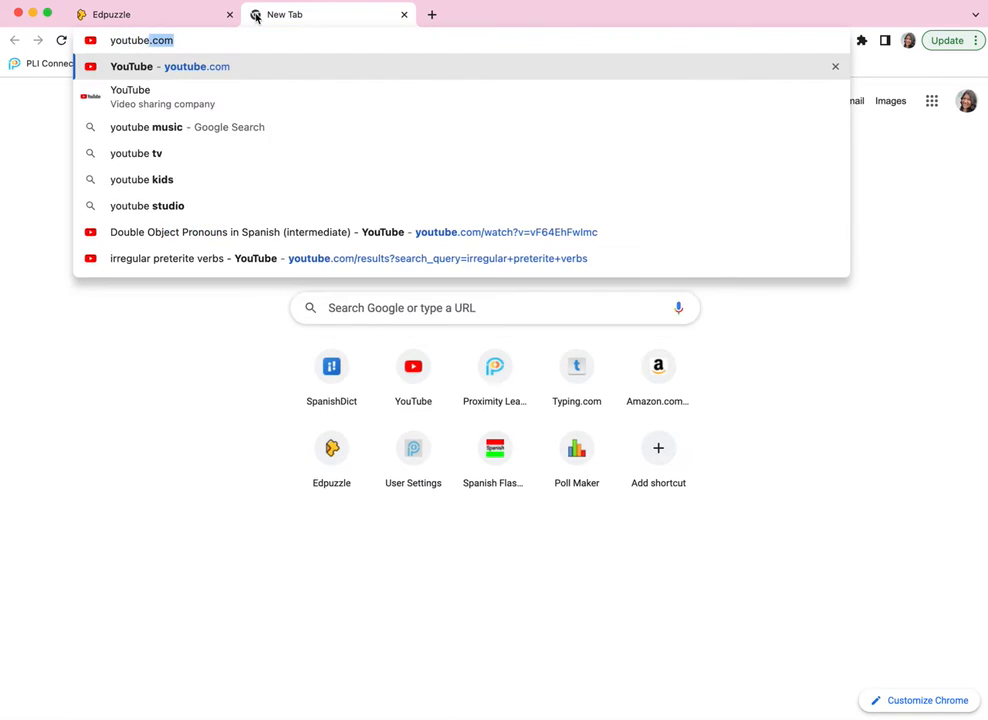
{"action": "type", "text": ".com"}
{"action": "key", "text": "Return"}
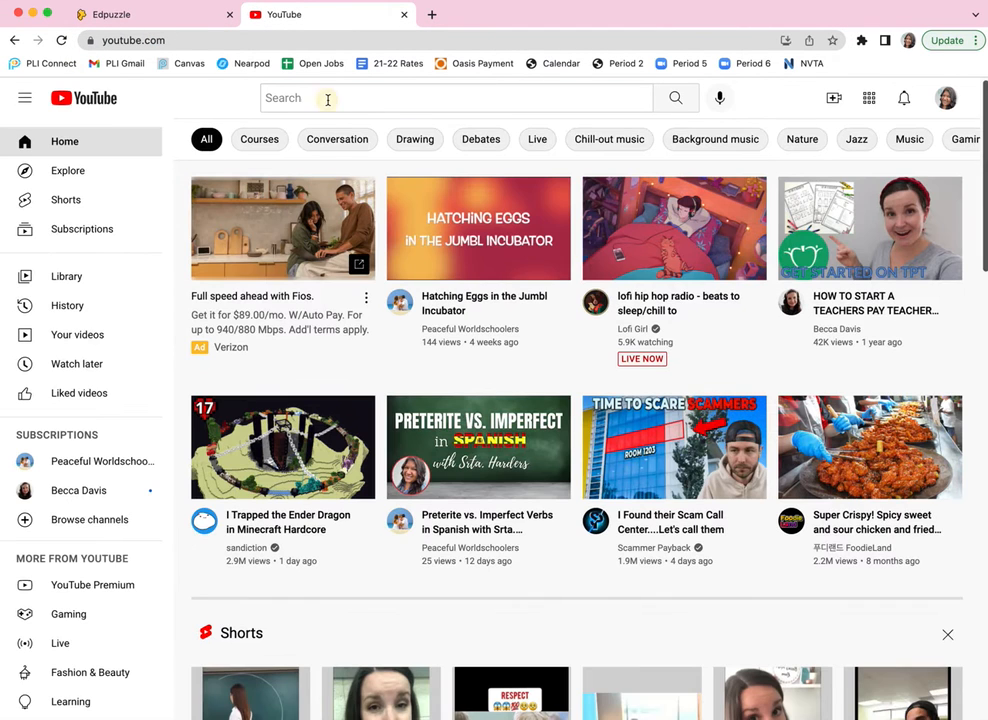
{"action": "left_click", "coordinate": [327, 100]}
{"action": "type", "text": "ustedes com"}
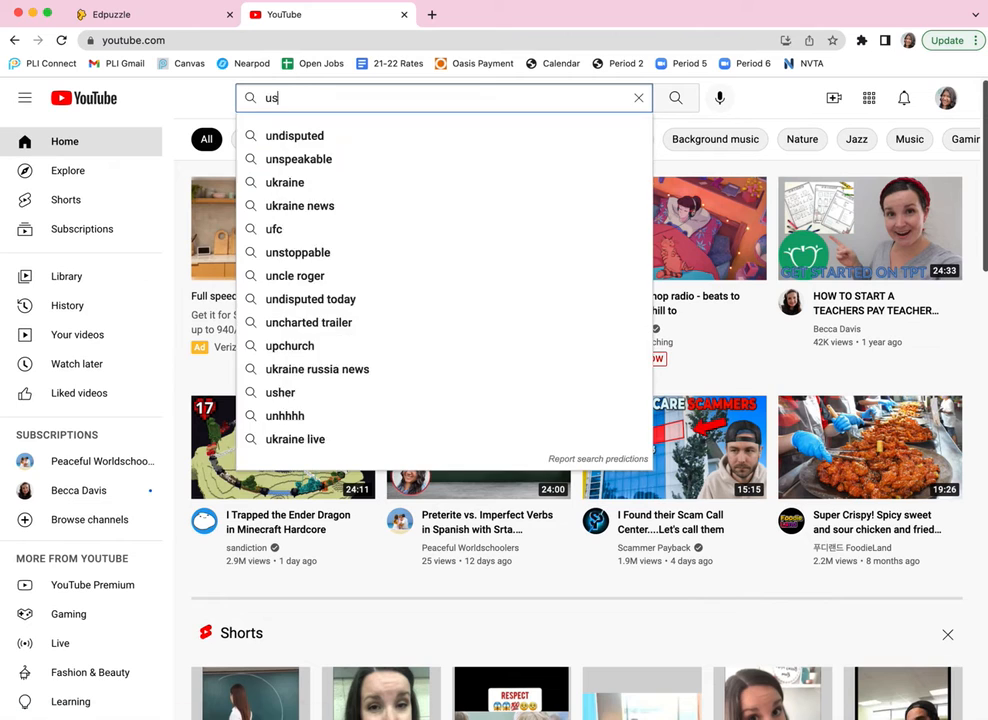
{"action": "type", "text": "mands"}
{"action": "key", "text": "Return"}
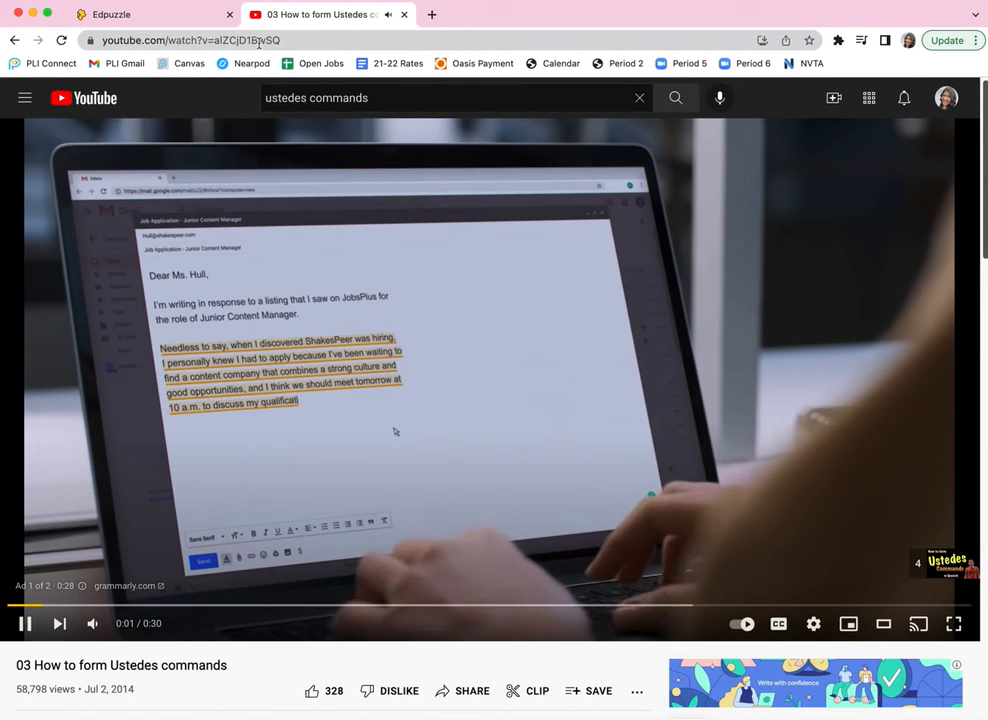
Copy the YouTube video's URL and load it into Edpuzzle through its search for editing.
{"action": "left_click", "coordinate": [258, 42]}
{"action": "key", "text": "super+c"}
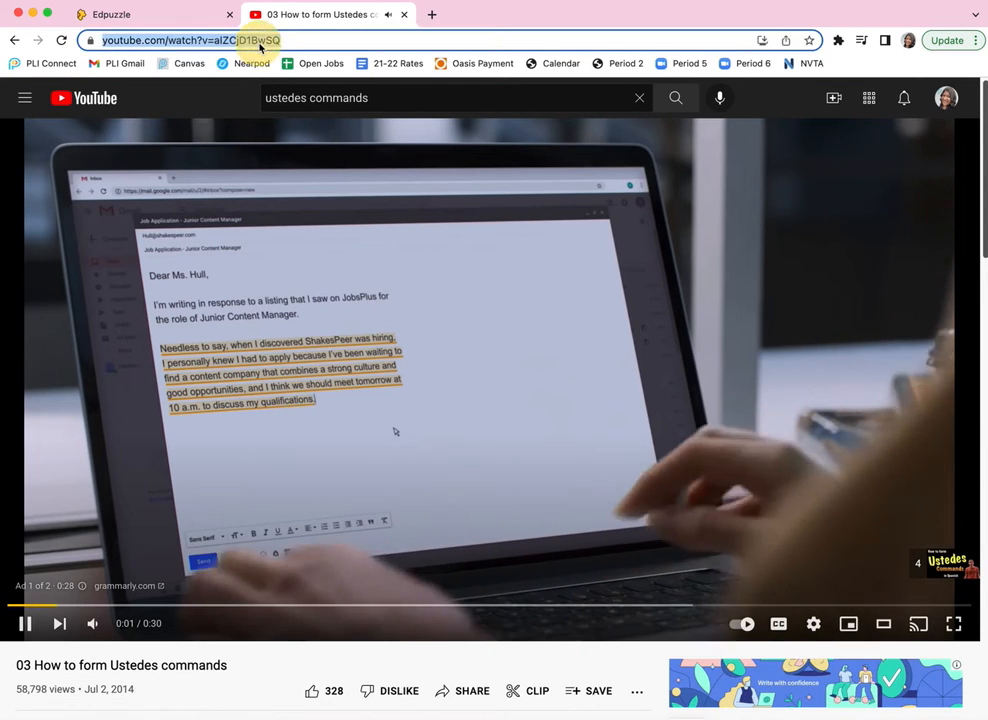
{"action": "left_click", "coordinate": [173, 138]}
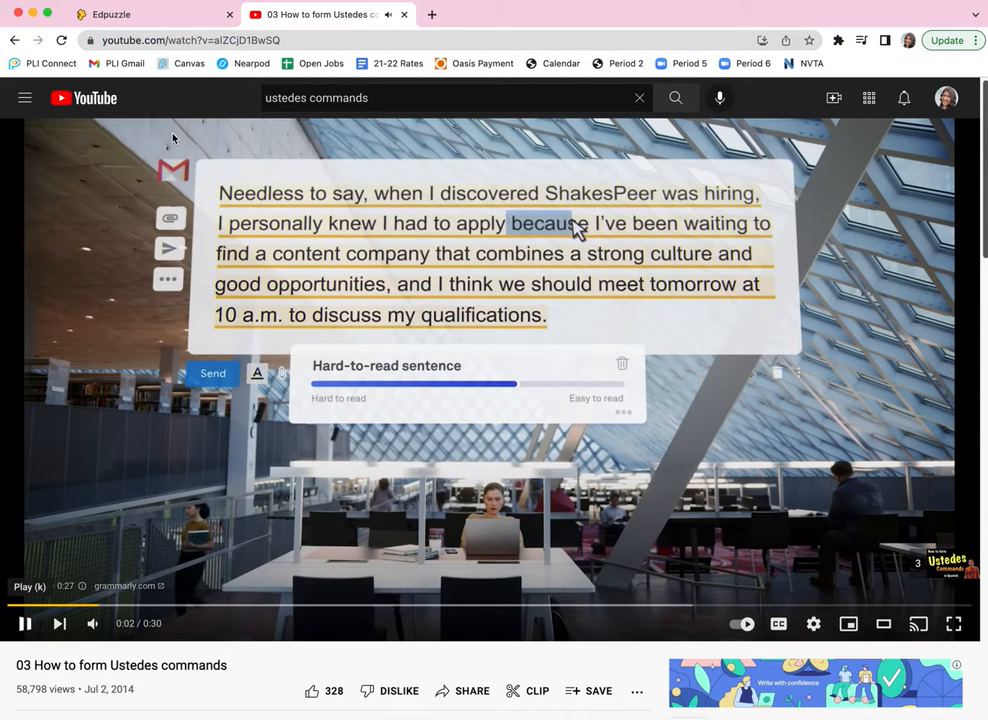
{"action": "left_click", "coordinate": [178, 42]}
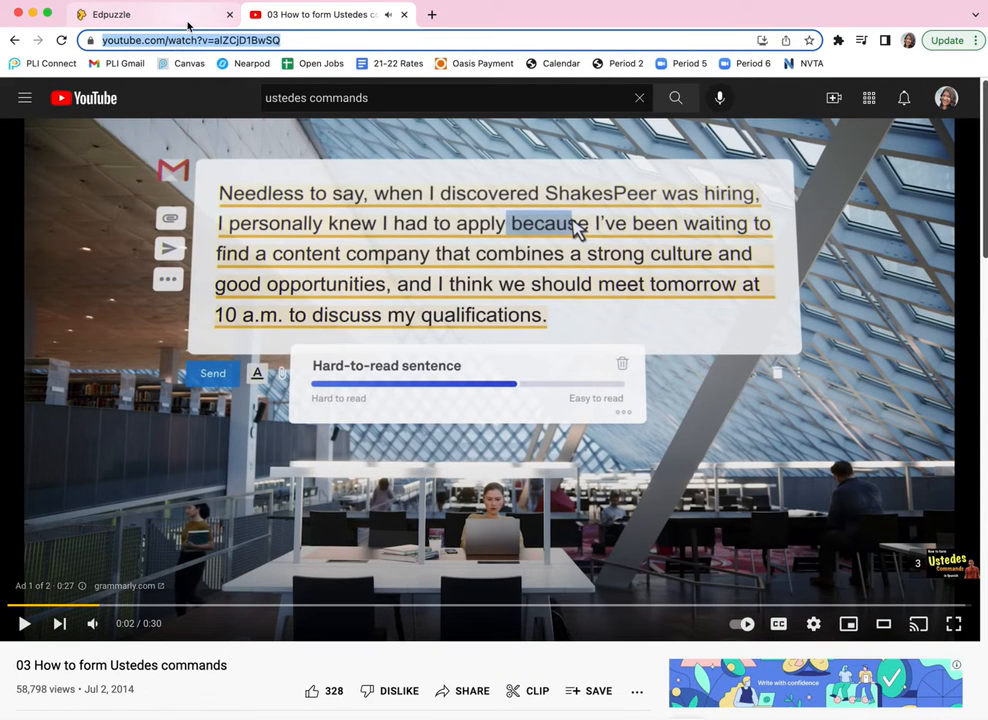
{"action": "left_click", "coordinate": [178, 19]}
{"action": "triple_click", "coordinate": [342, 95]}
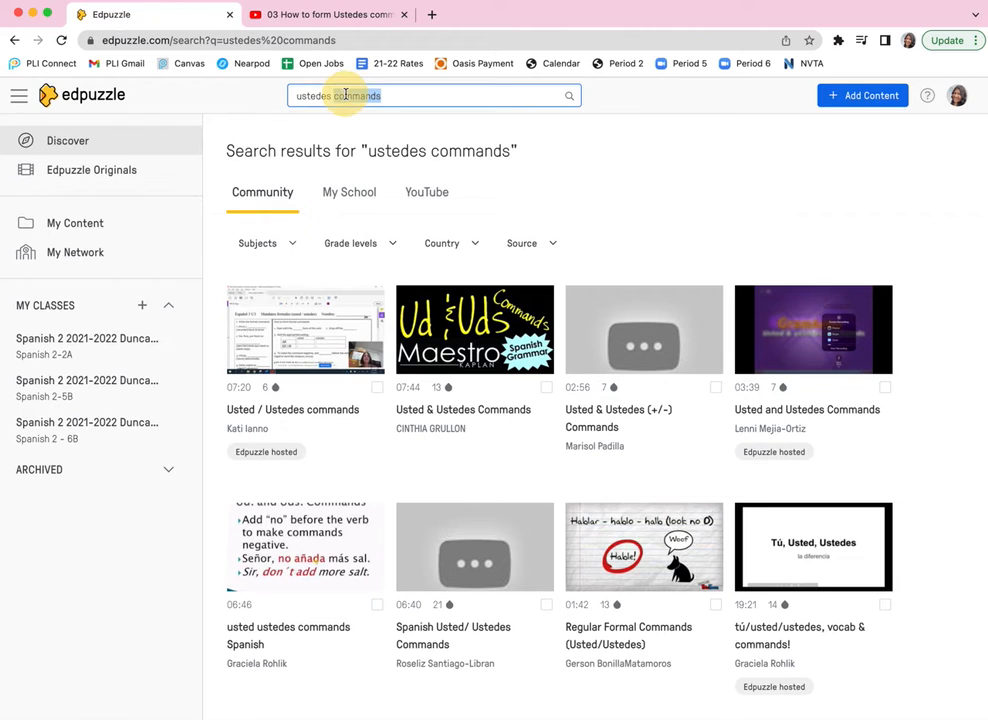
{"action": "key", "text": "super+v"}
{"action": "key", "text": "Return"}
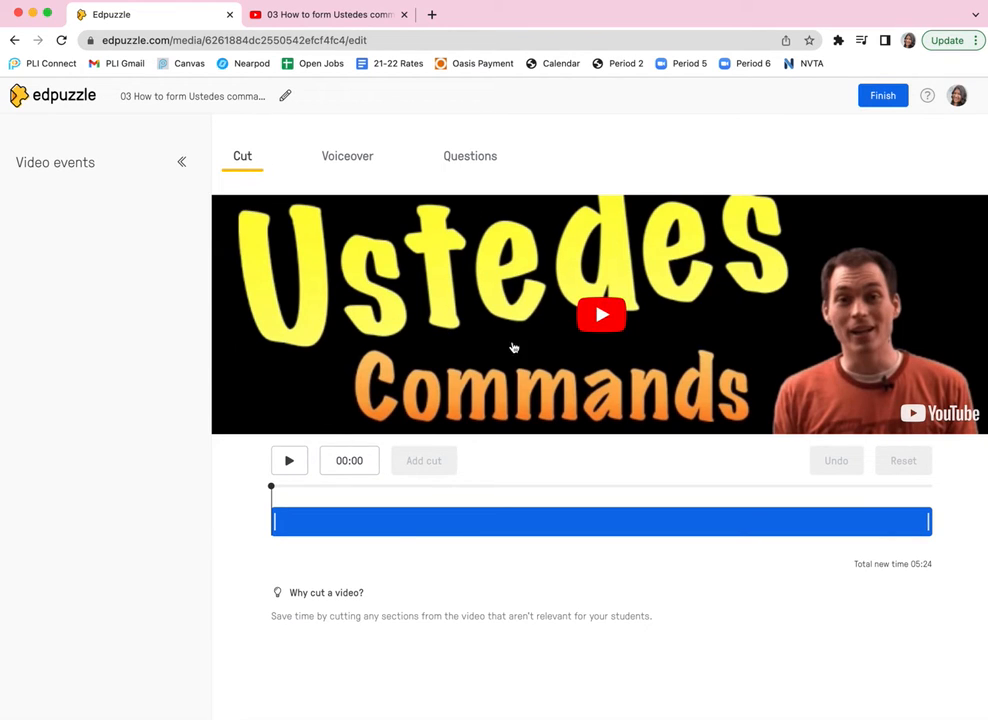
Try trimming about six seconds off the start of the video and restore its full length.
{"action": "left_click", "coordinate": [277, 521]}
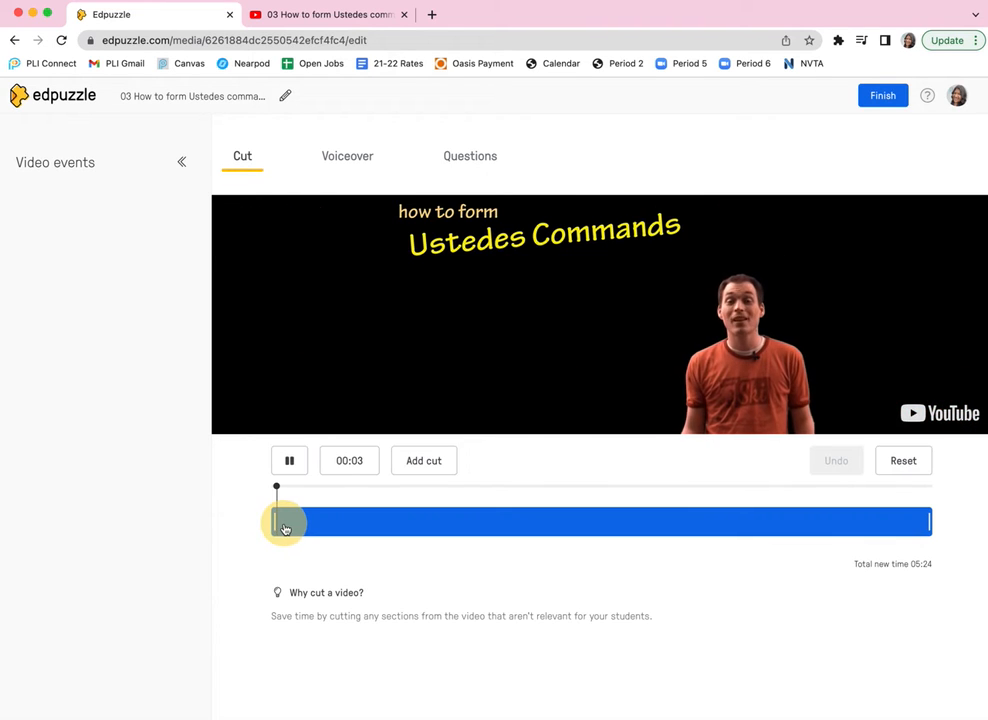
{"action": "left_click", "coordinate": [276, 521]}
{"action": "left_click", "coordinate": [280, 523]}
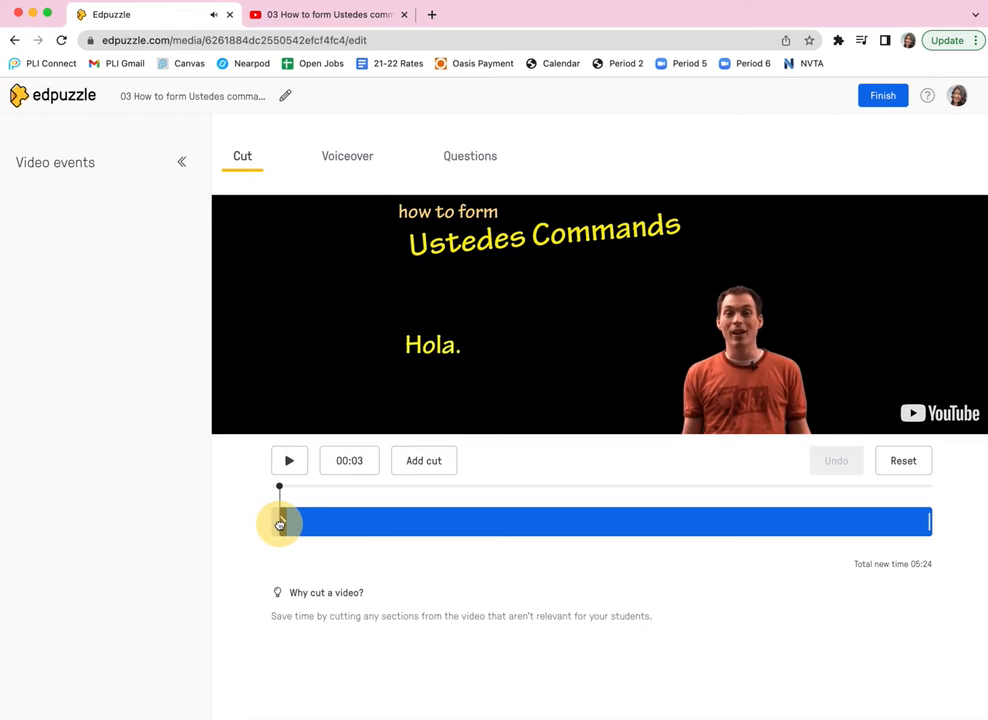
{"action": "left_click_drag", "start_coordinate": [283, 525], "coordinate": [284, 524]}
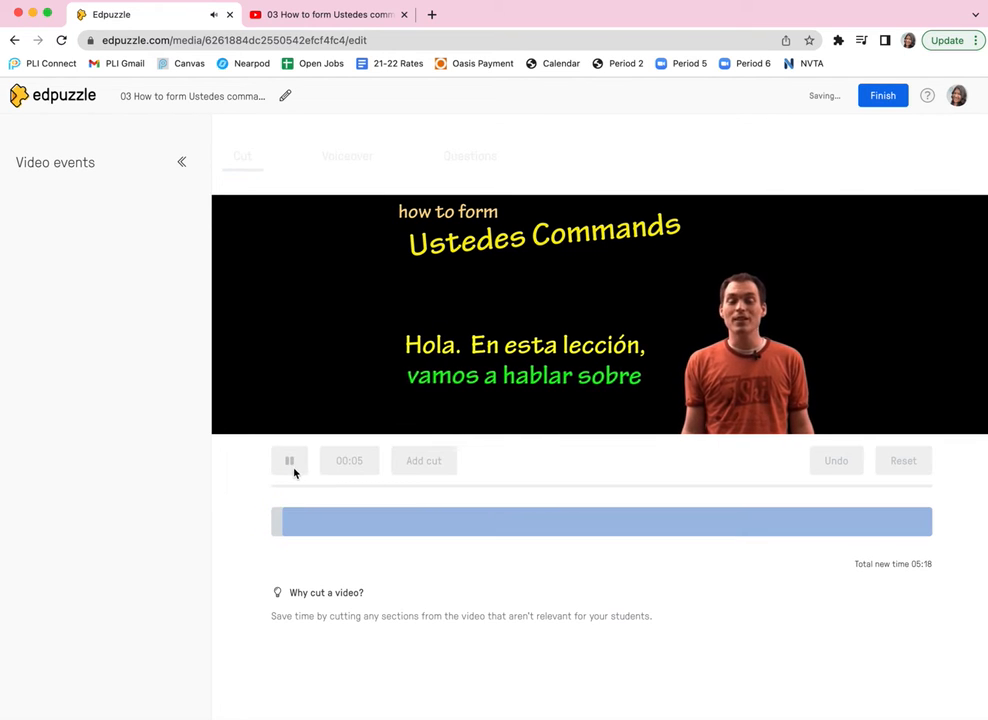
{"action": "left_click", "coordinate": [293, 469]}
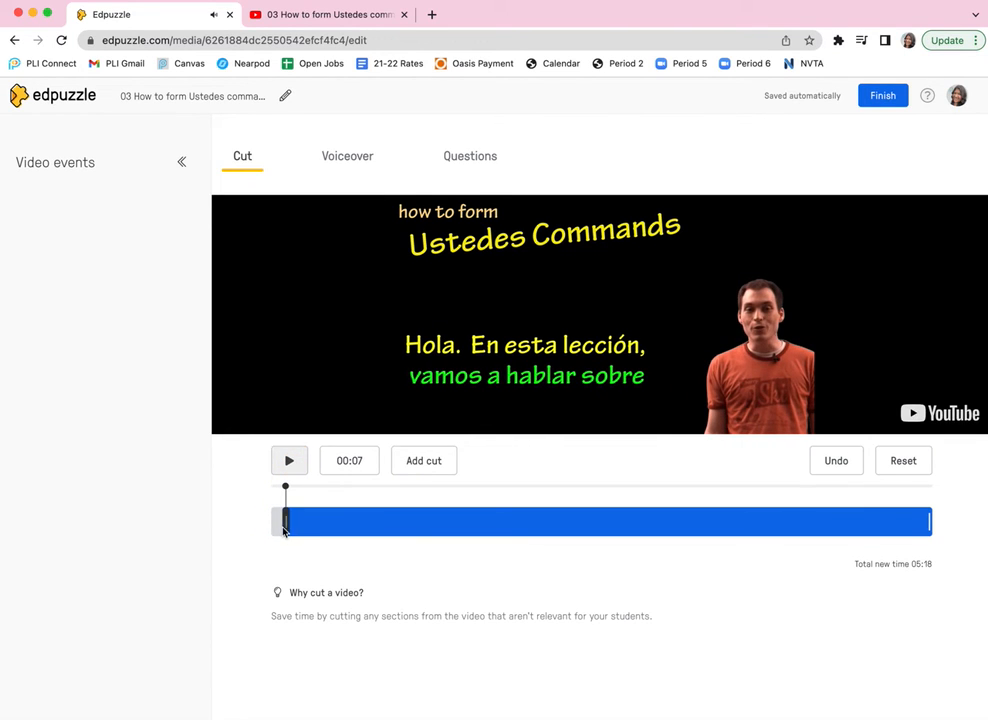
{"action": "left_click", "coordinate": [287, 522]}
{"action": "left_click_drag", "start_coordinate": [287, 522], "coordinate": [267, 524]}
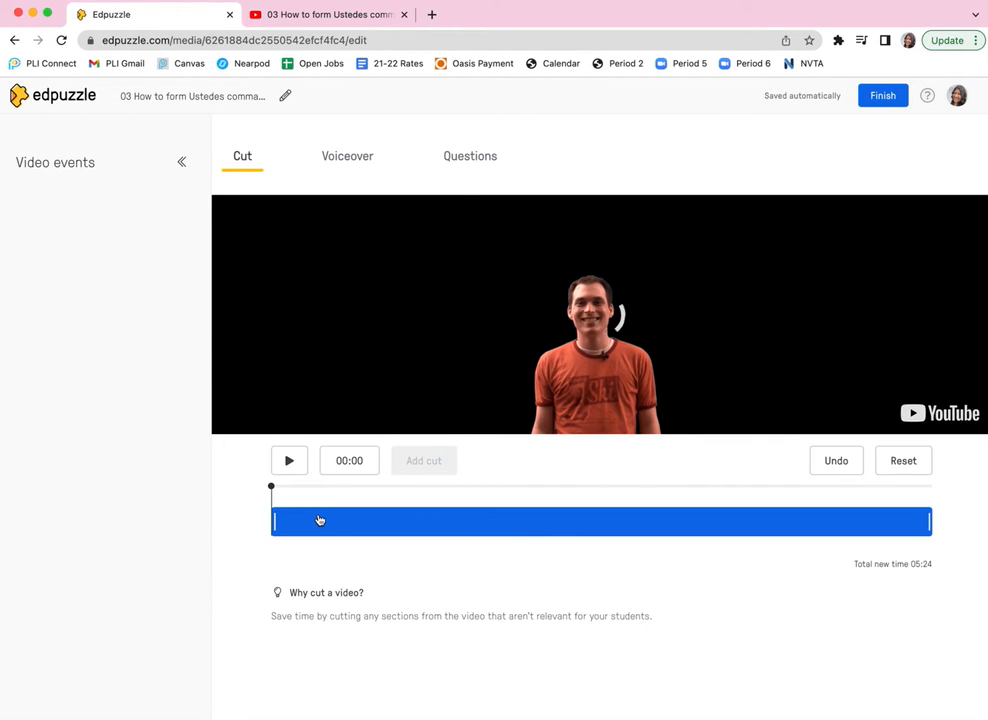
Start a multiple-choice question at 00:10 in the video with the text "What commands are we learning about today?".
{"action": "left_click", "coordinate": [350, 157]}
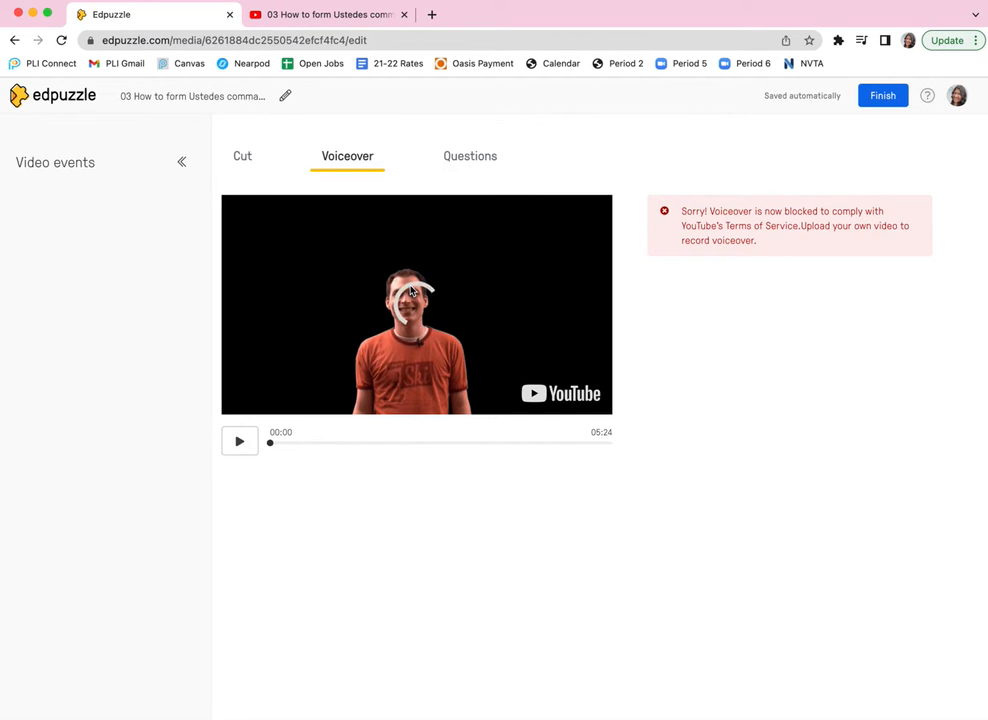
{"action": "left_click", "coordinate": [470, 161]}
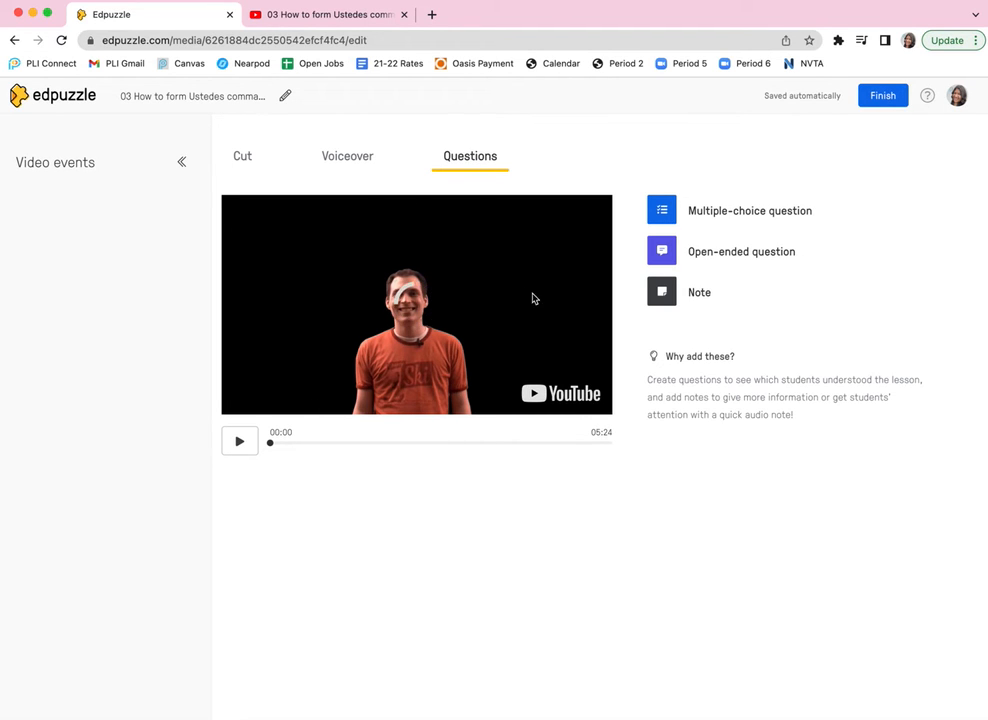
{"action": "left_click", "coordinate": [240, 442]}
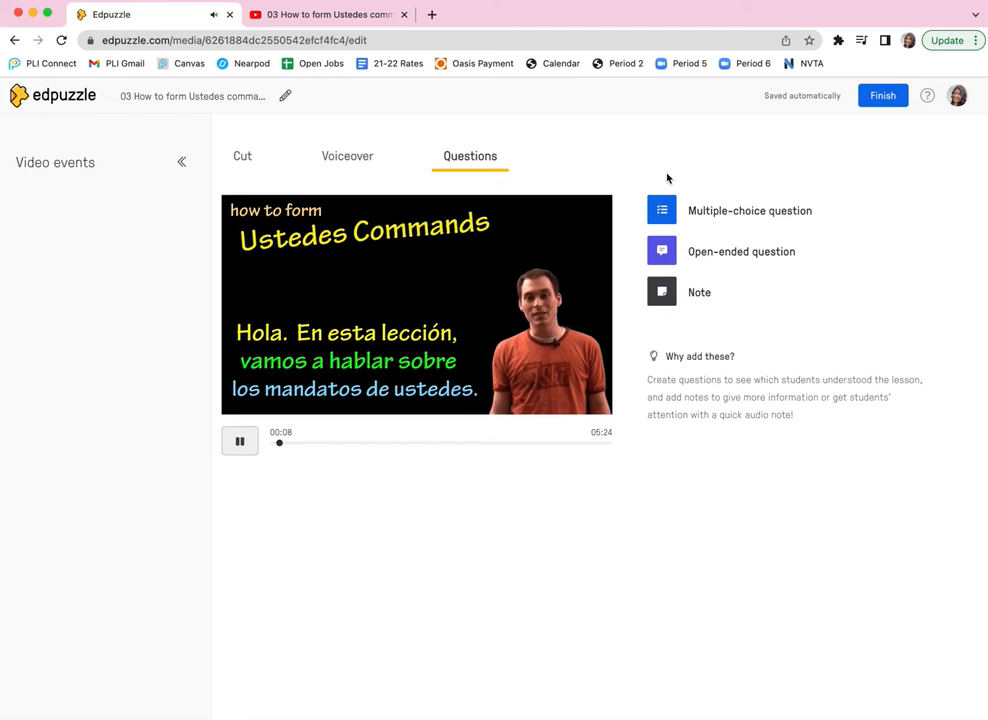
{"action": "left_click", "coordinate": [662, 211]}
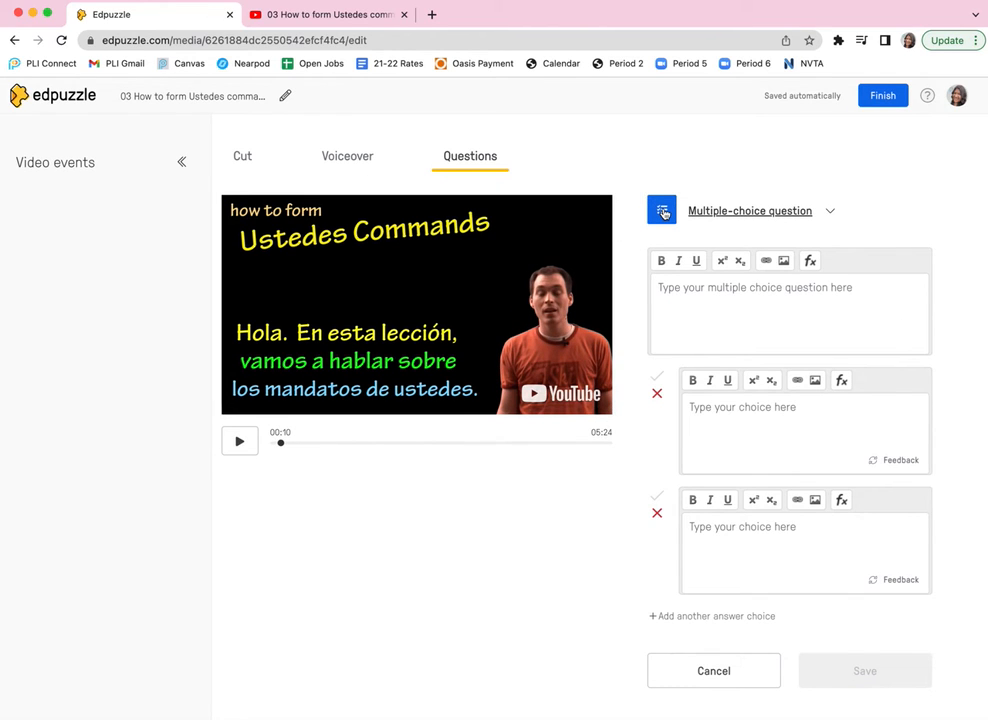
{"action": "left_click", "coordinate": [712, 306]}
{"action": "type", "text": "Wh"}
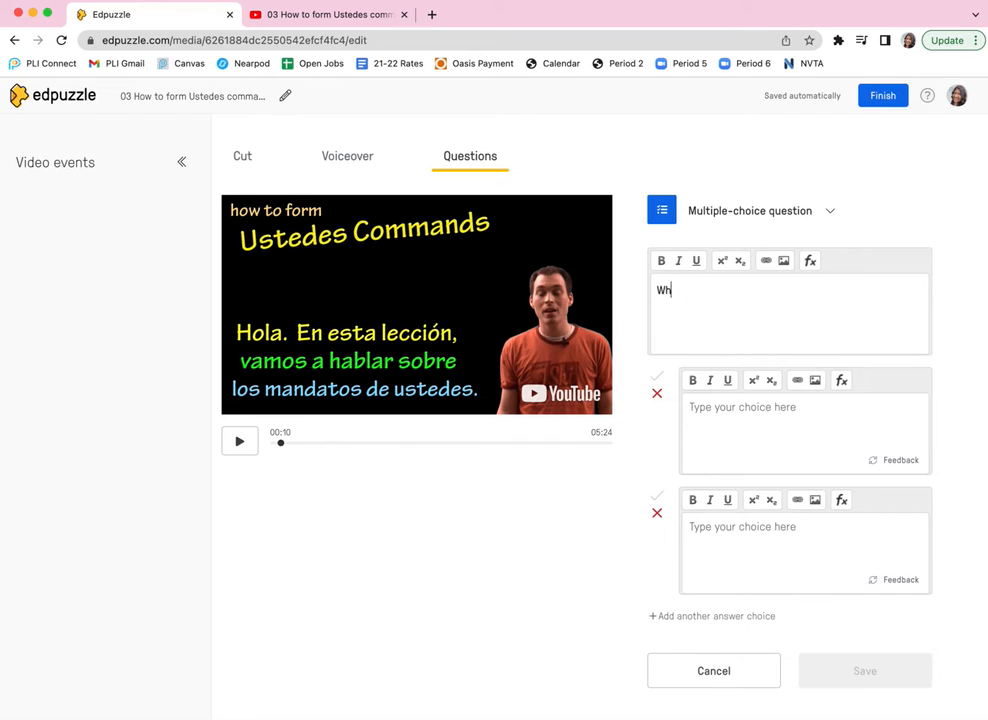
{"action": "type", "text": "at commands are we learning about today?"}
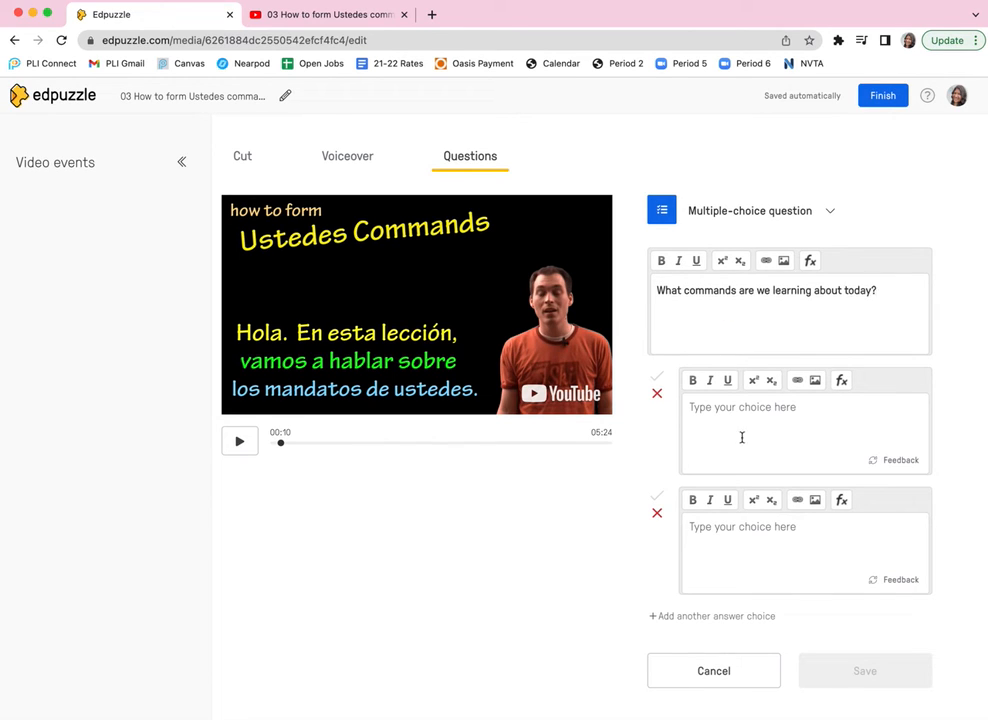
Add the answer choices "Usted" and "Ustedes", mark "Ustedes" as correct and save the multiple-choice question.
{"action": "left_click", "coordinate": [742, 437]}
{"action": "type", "text": "Usted"}
{"action": "left_click", "coordinate": [757, 535]}
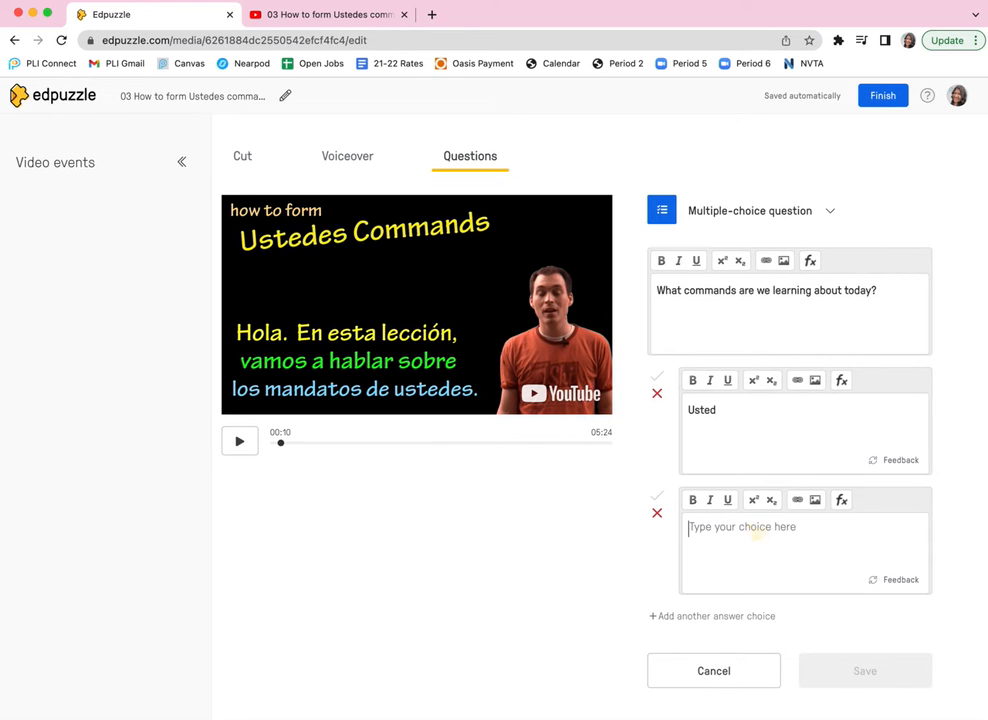
{"action": "type", "text": "Ustedes"}
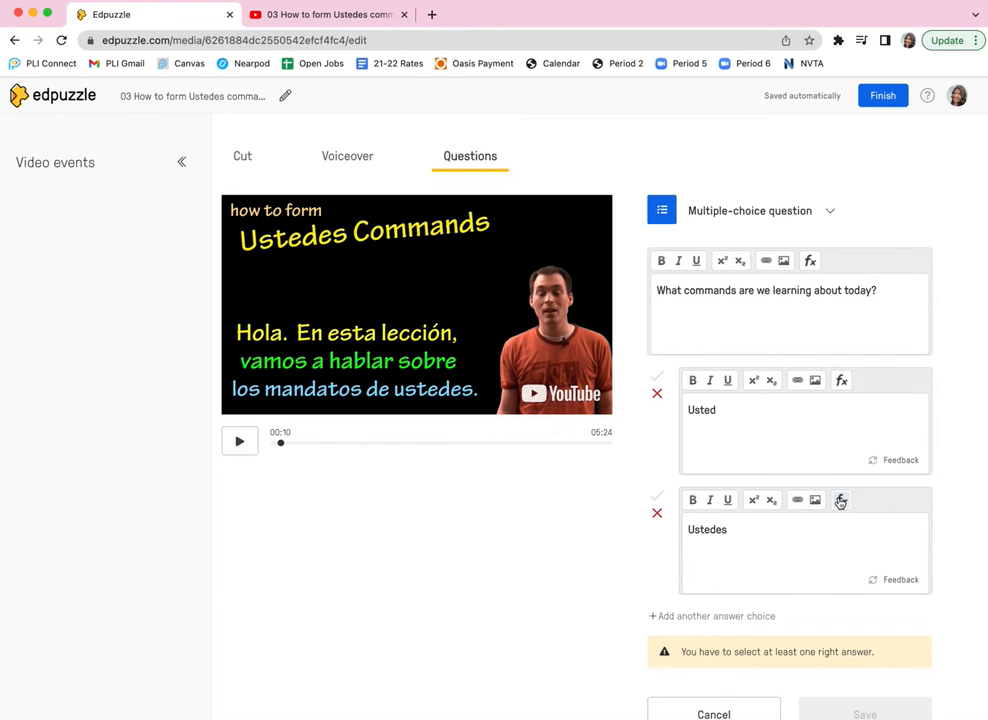
{"action": "scroll", "coordinate": [840, 502], "scroll_direction": "down", "scroll_amount": 2}
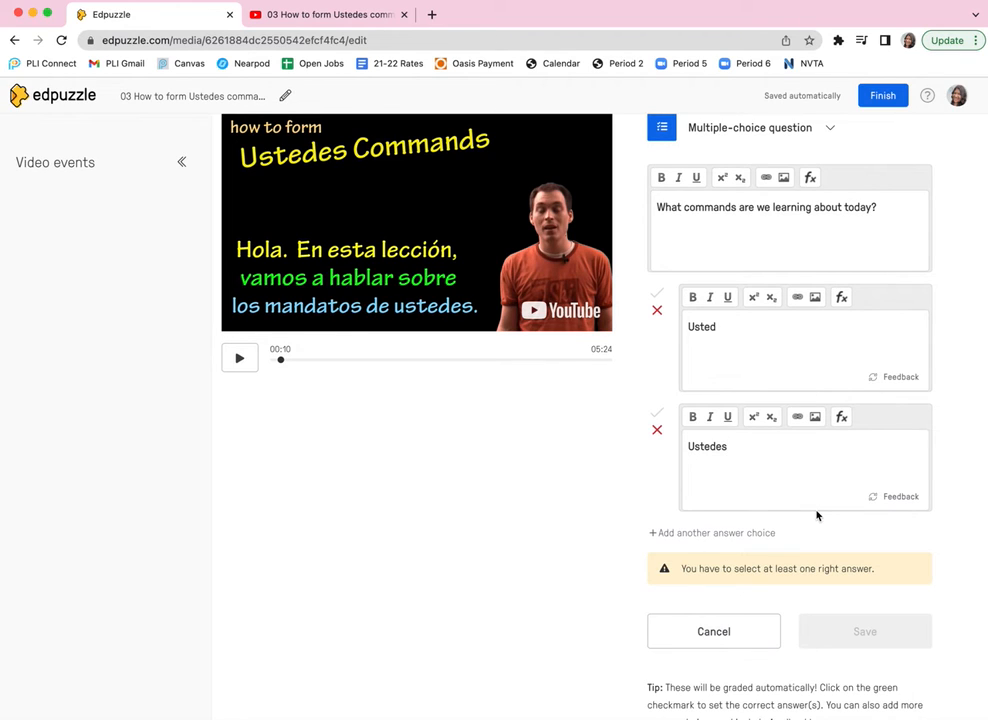
{"action": "left_click", "coordinate": [657, 415]}
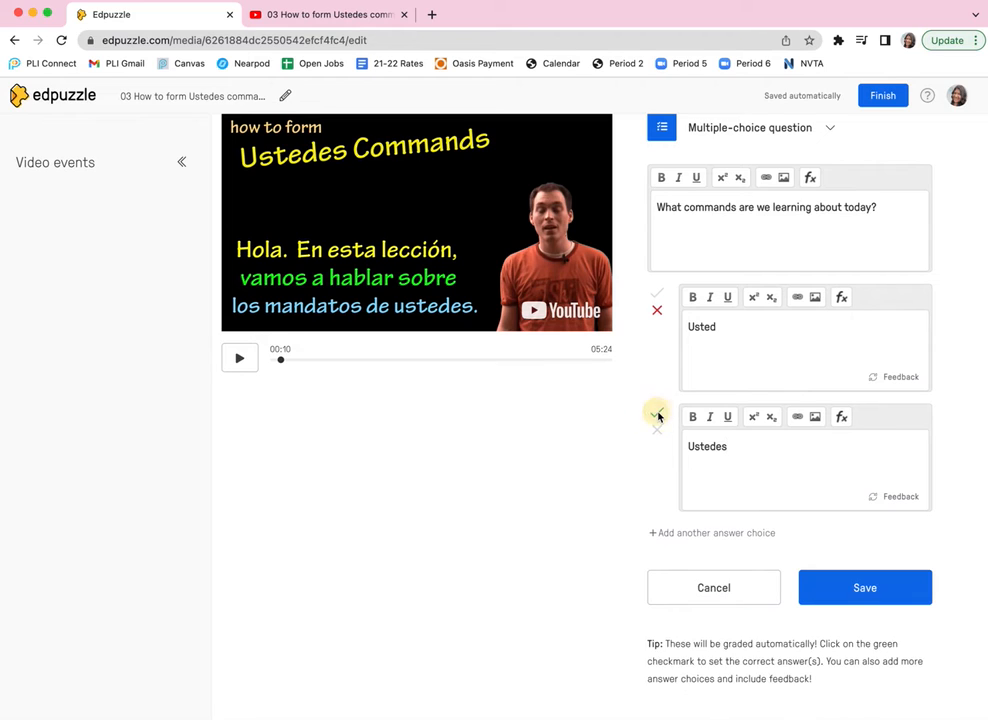
{"action": "left_click", "coordinate": [866, 589]}
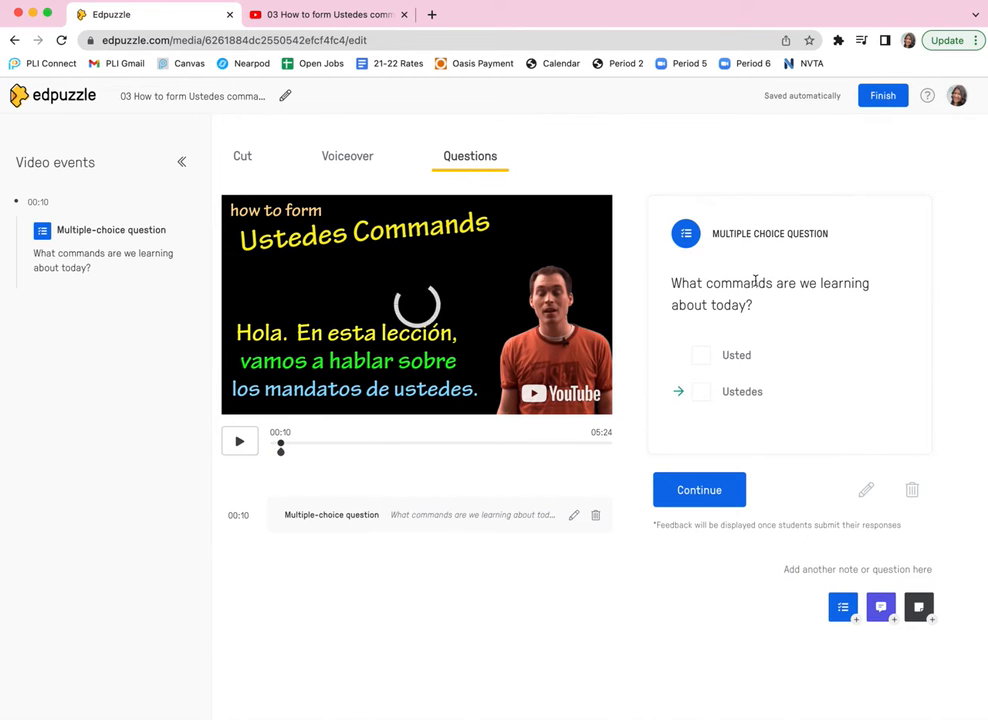
Continue the video to 00:35 and write an open-ended question there: "What is the difference between a vosotros and ustedes command?".
{"action": "left_click", "coordinate": [700, 488]}
{"action": "left_click", "coordinate": [699, 493]}
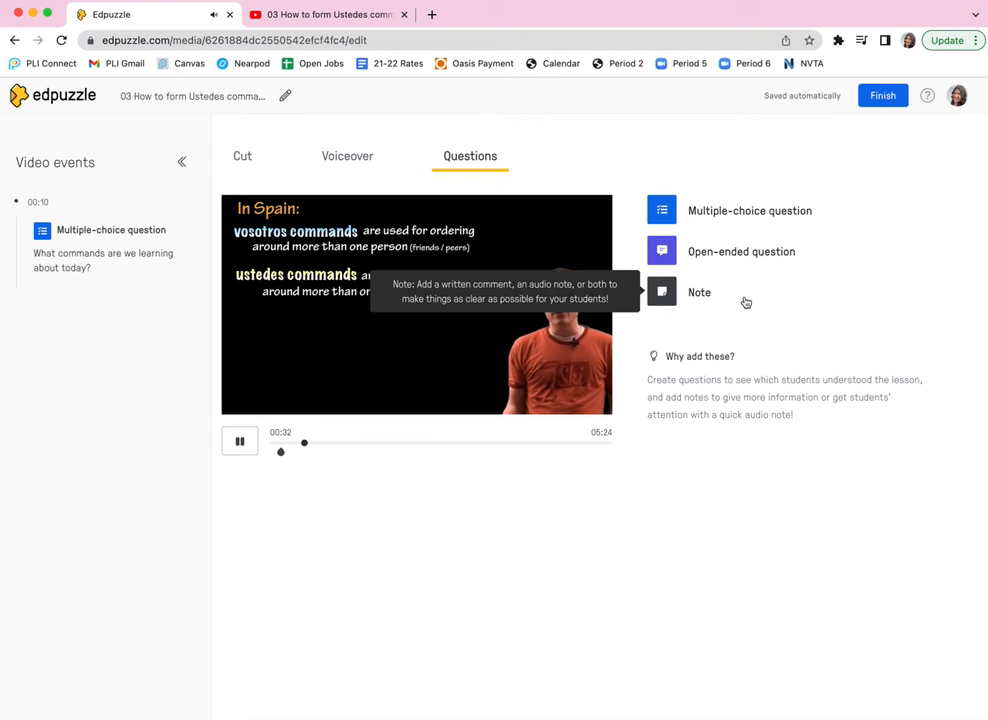
{"action": "left_click", "coordinate": [665, 251]}
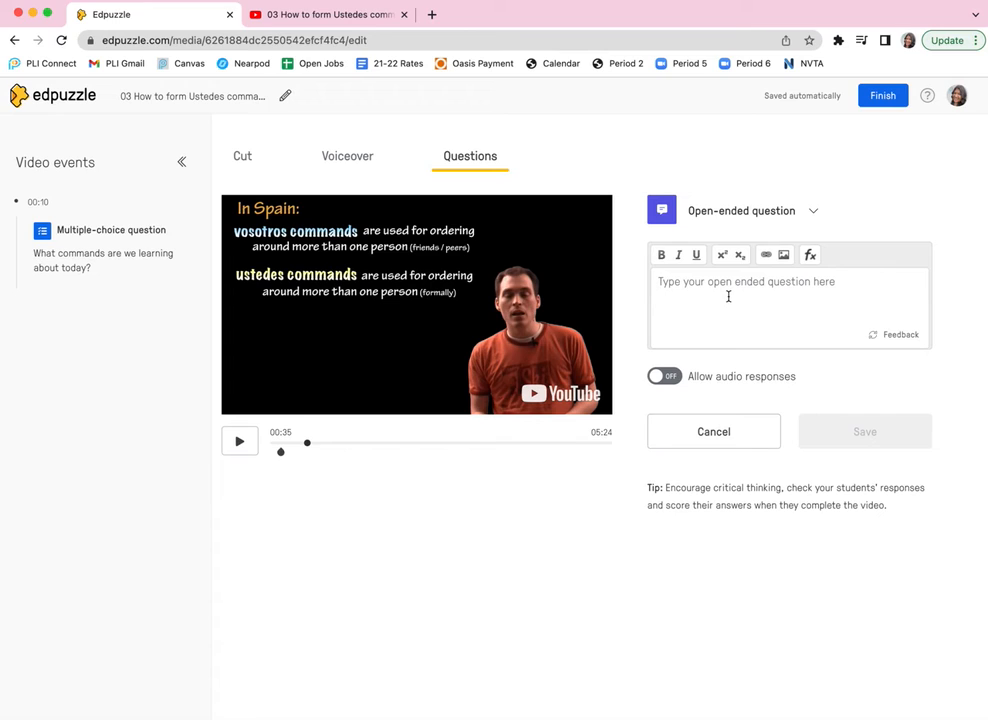
{"action": "left_click", "coordinate": [715, 293]}
{"action": "type", "text": "What is "}
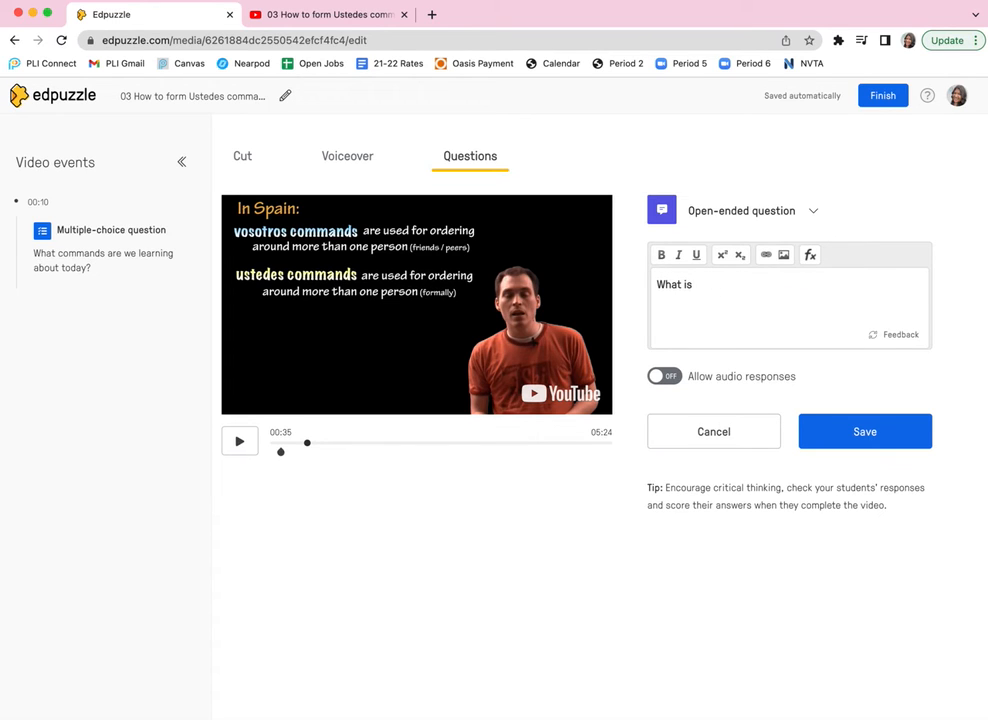
{"action": "type", "text": "the difference between a vosotros anad us"}
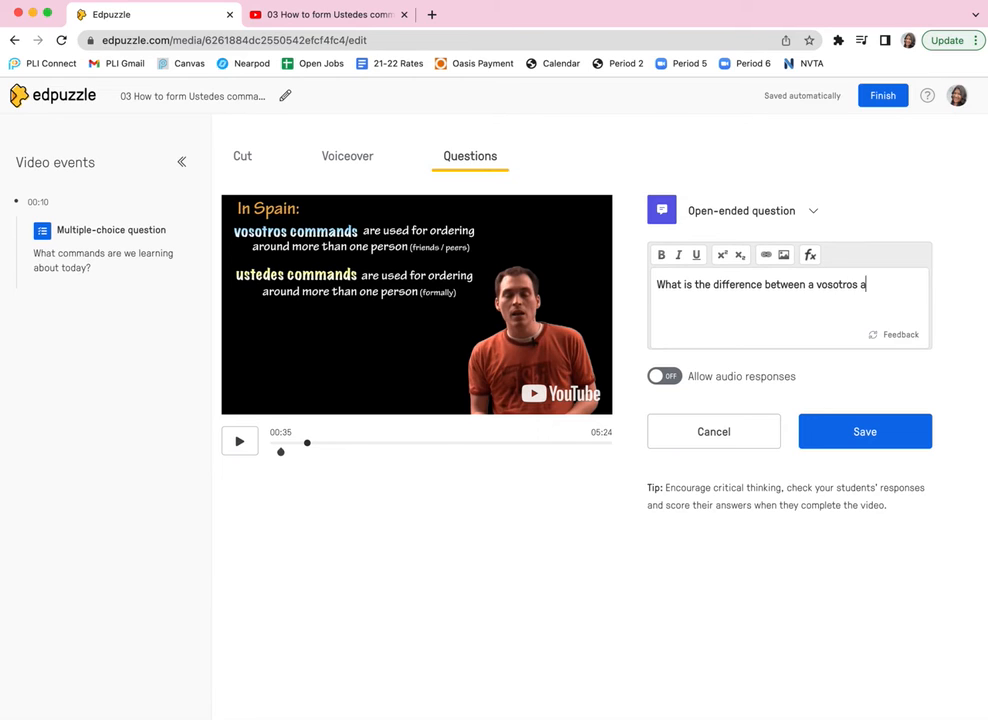
{"action": "key", "text": "BackSpace"}
{"action": "key", "text": "BackSpace"}
{"action": "key", "text": "BackSpace"}
{"action": "key", "text": "BackSpace"}
{"action": "type", "text": "d ustedes command?"}
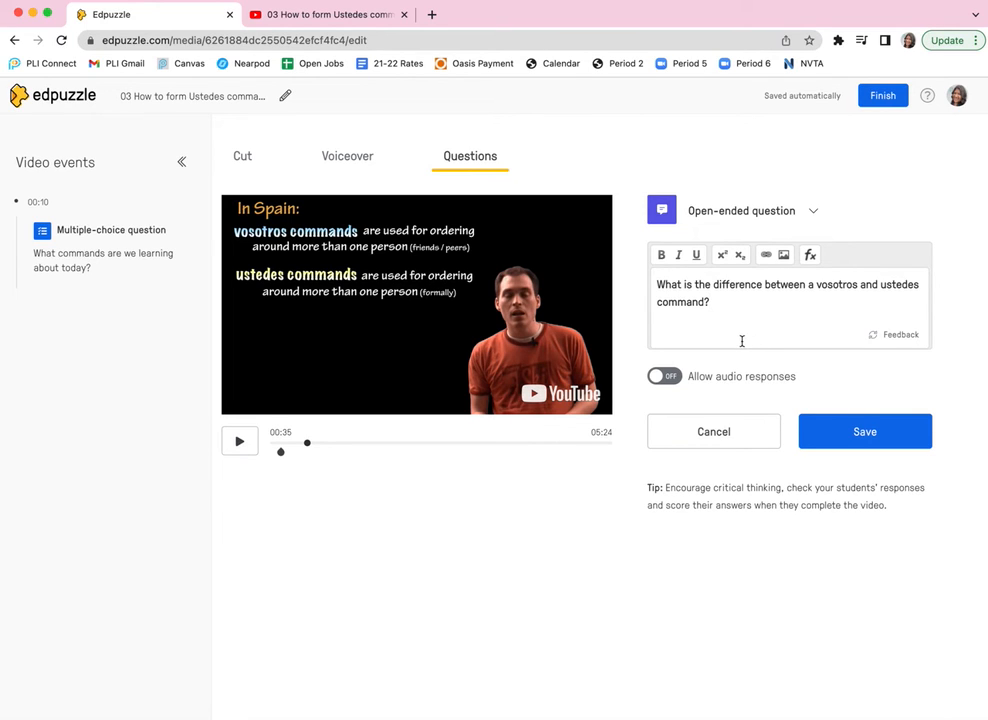
Allow audio responses on the open-ended question, save it and finish editing the video.
{"action": "left_click", "coordinate": [655, 376]}
{"action": "left_click", "coordinate": [871, 432]}
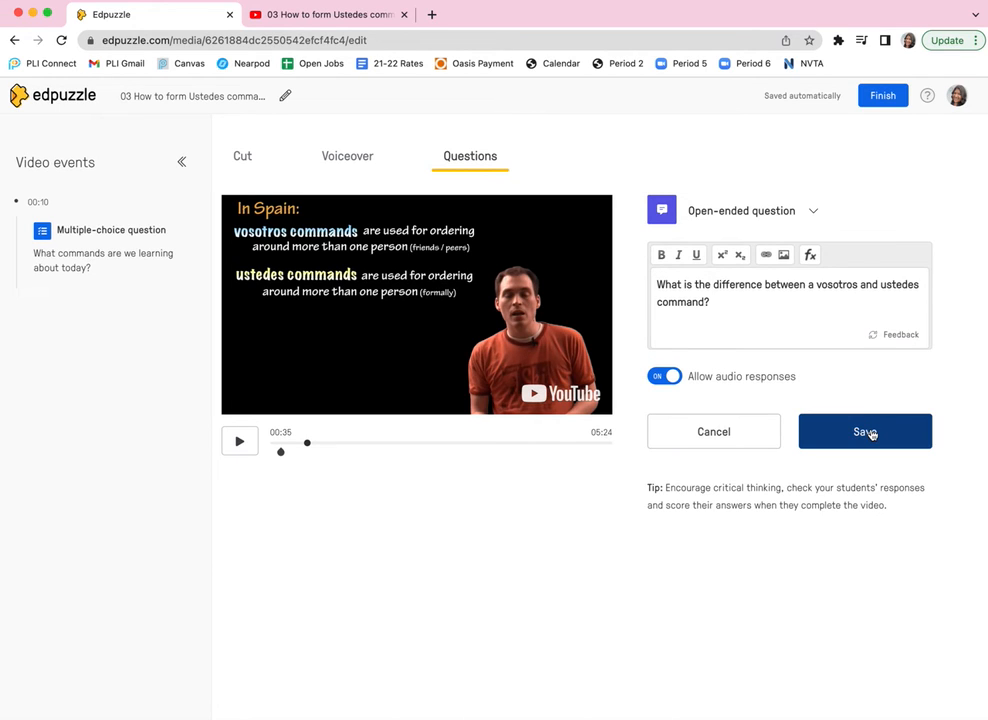
{"action": "left_click", "coordinate": [871, 433]}
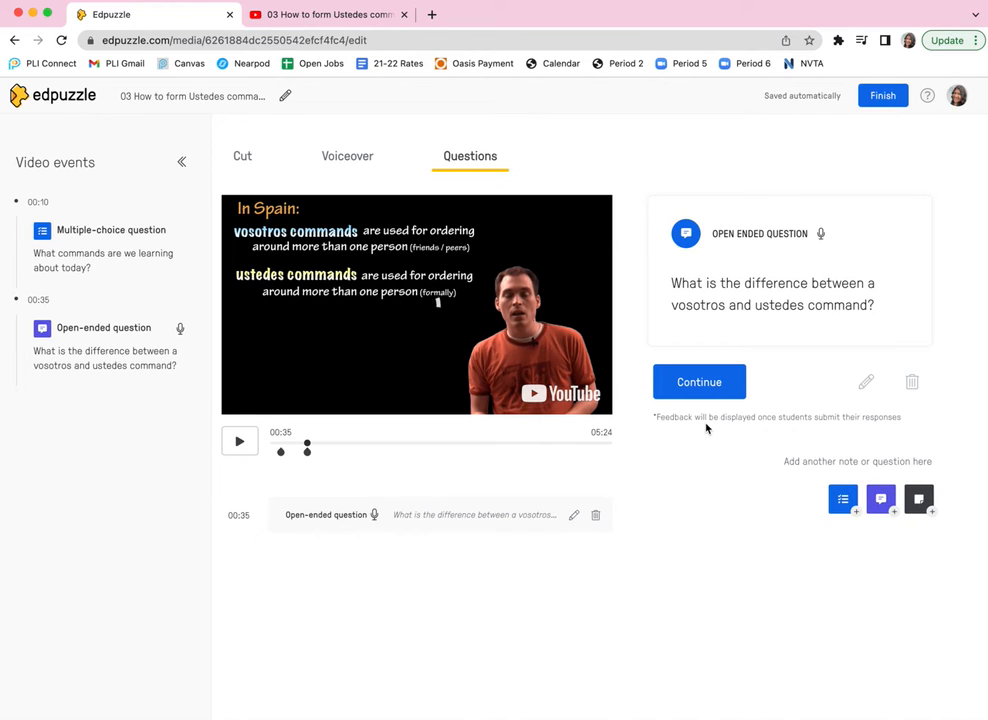
{"action": "left_click", "coordinate": [881, 104]}
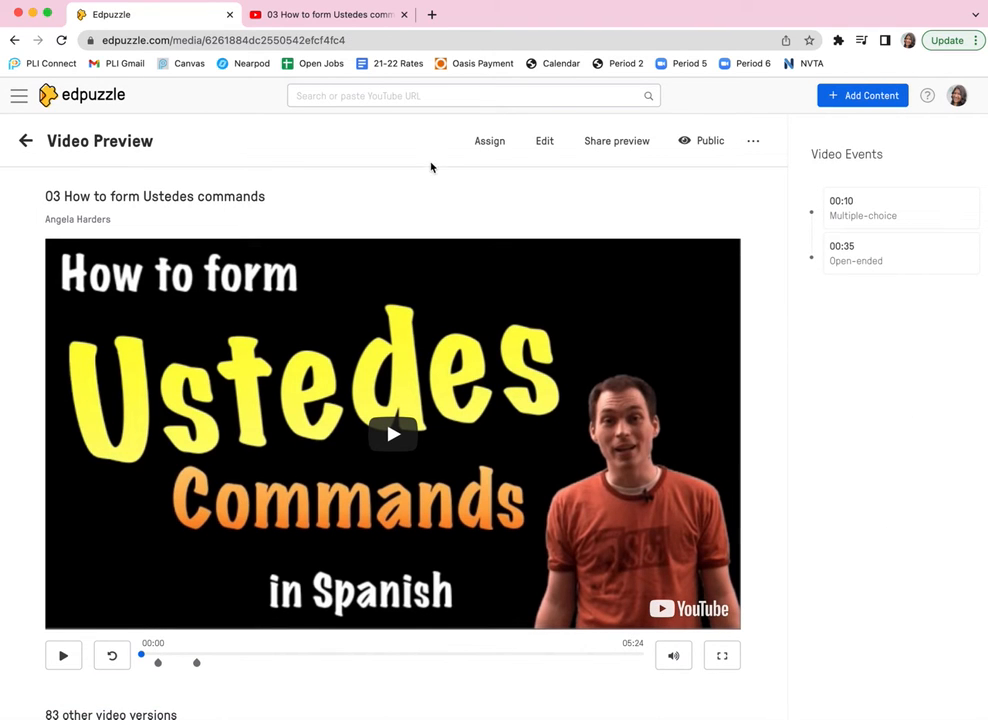
Open Canvas in a new browser tab and log in with the prefilled account credentials.
{"action": "left_click", "coordinate": [433, 15]}
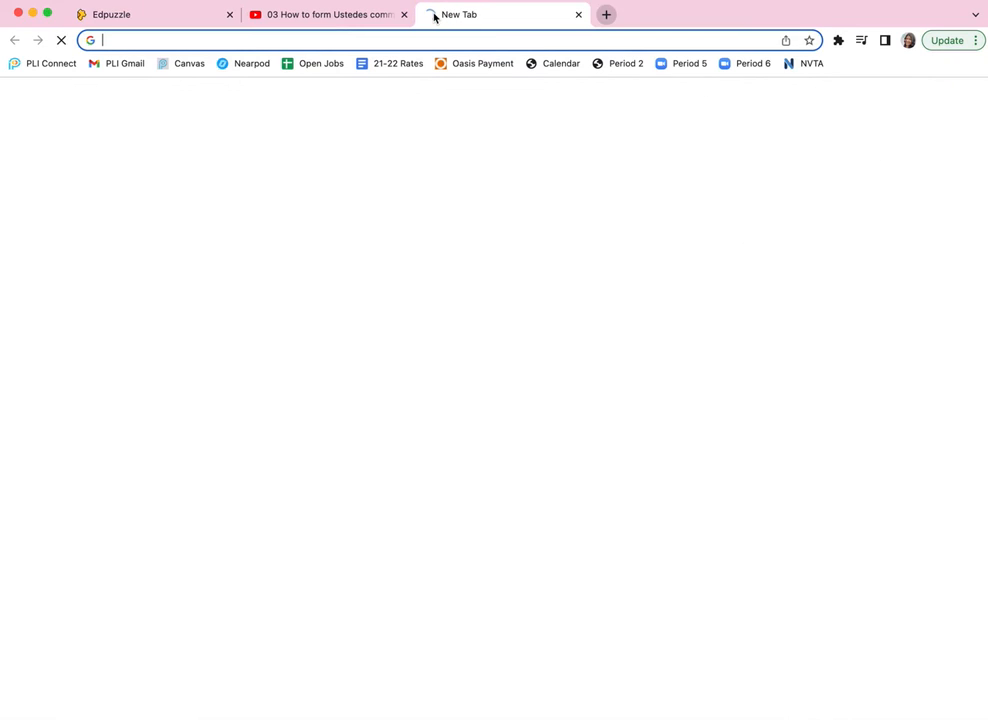
{"action": "left_click", "coordinate": [185, 66]}
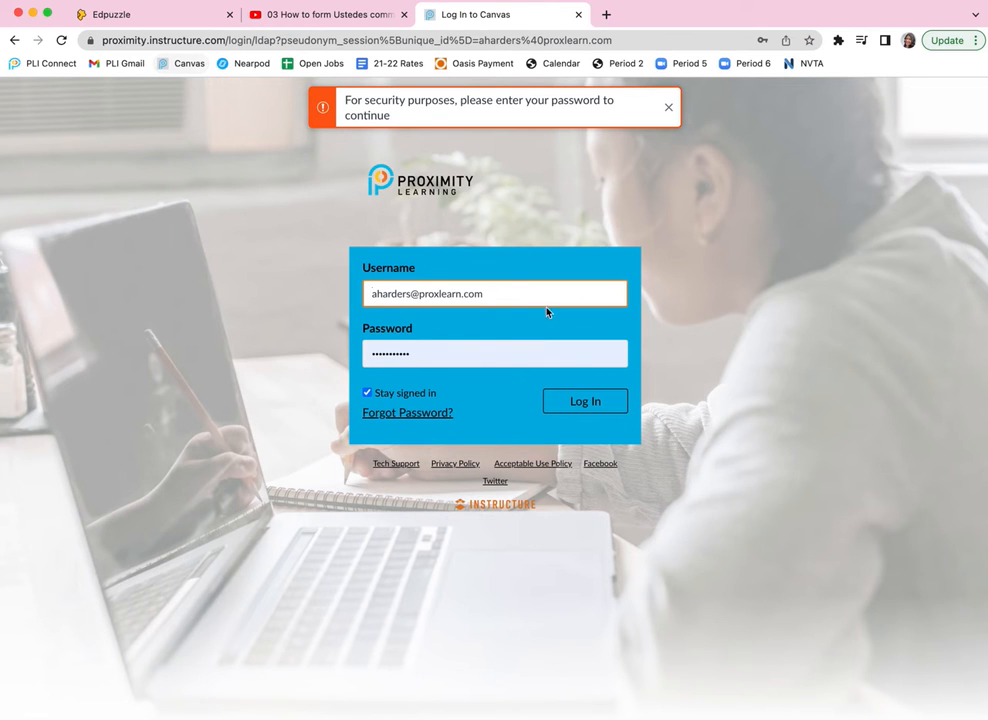
{"action": "left_click", "coordinate": [571, 405]}
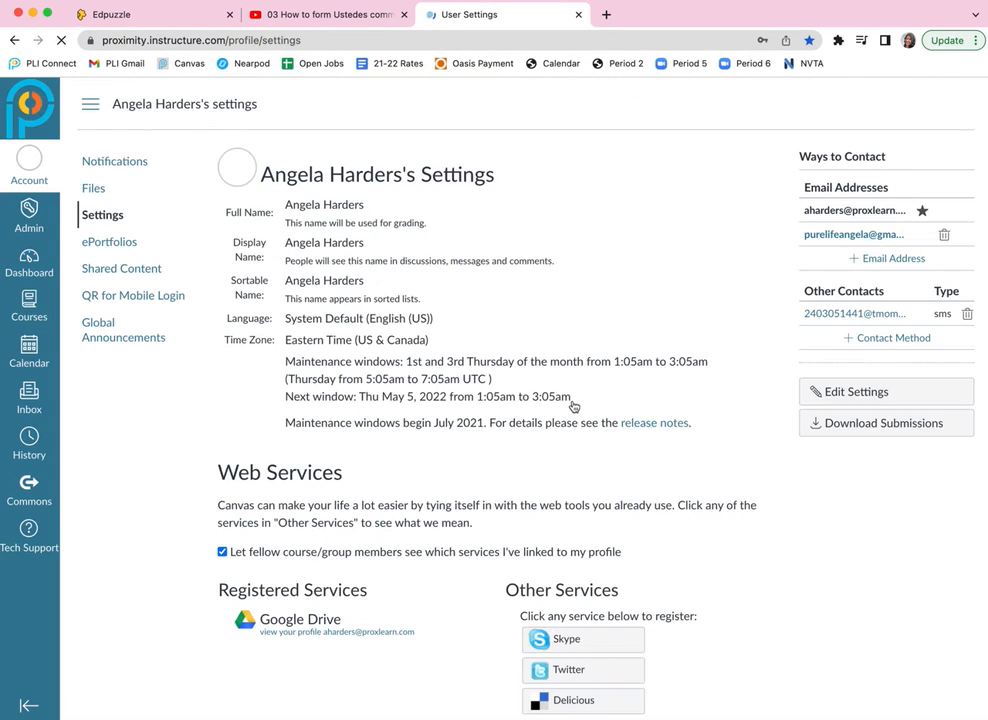
Open the assignments list of the Spanish 2 2021-2022 Per. 2 A course.
{"action": "left_click", "coordinate": [29, 305]}
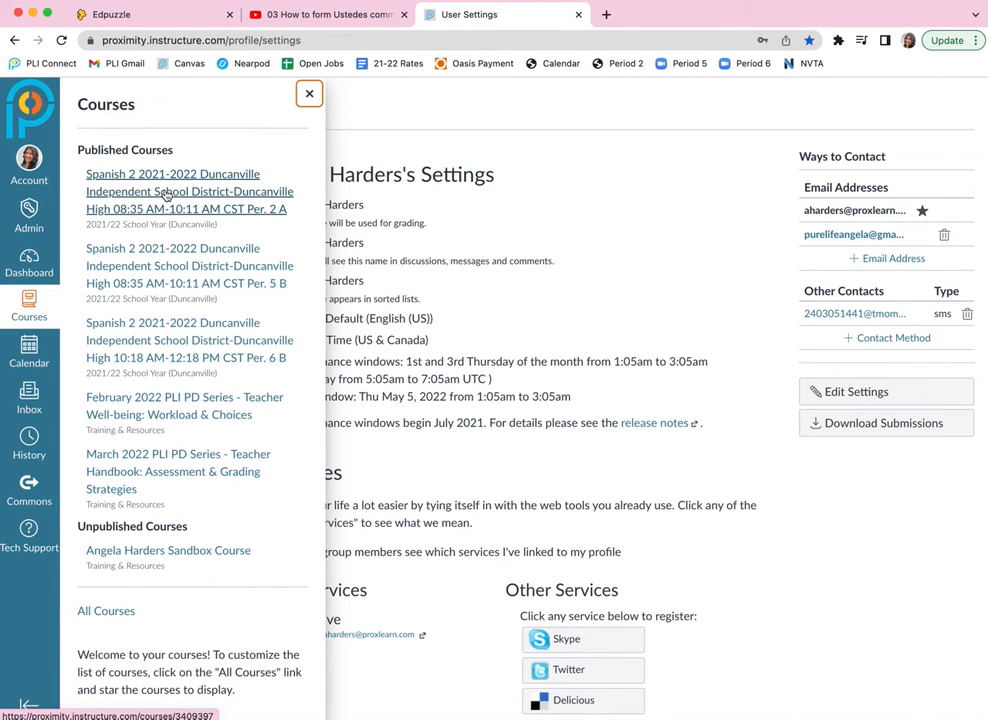
{"action": "left_click", "coordinate": [166, 194]}
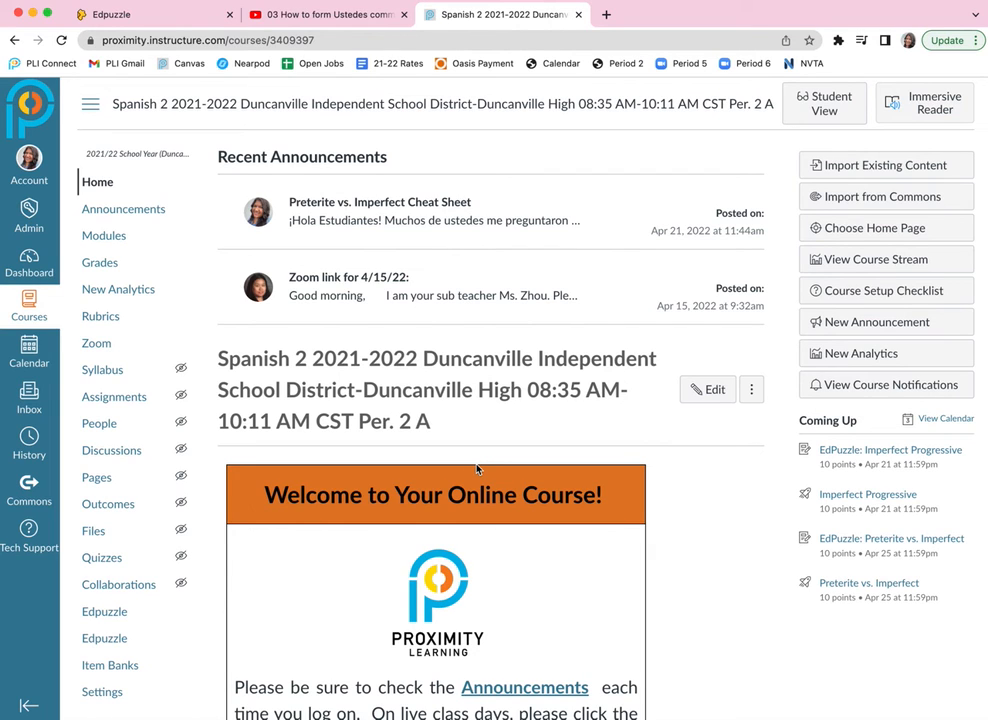
{"action": "left_click", "coordinate": [114, 397]}
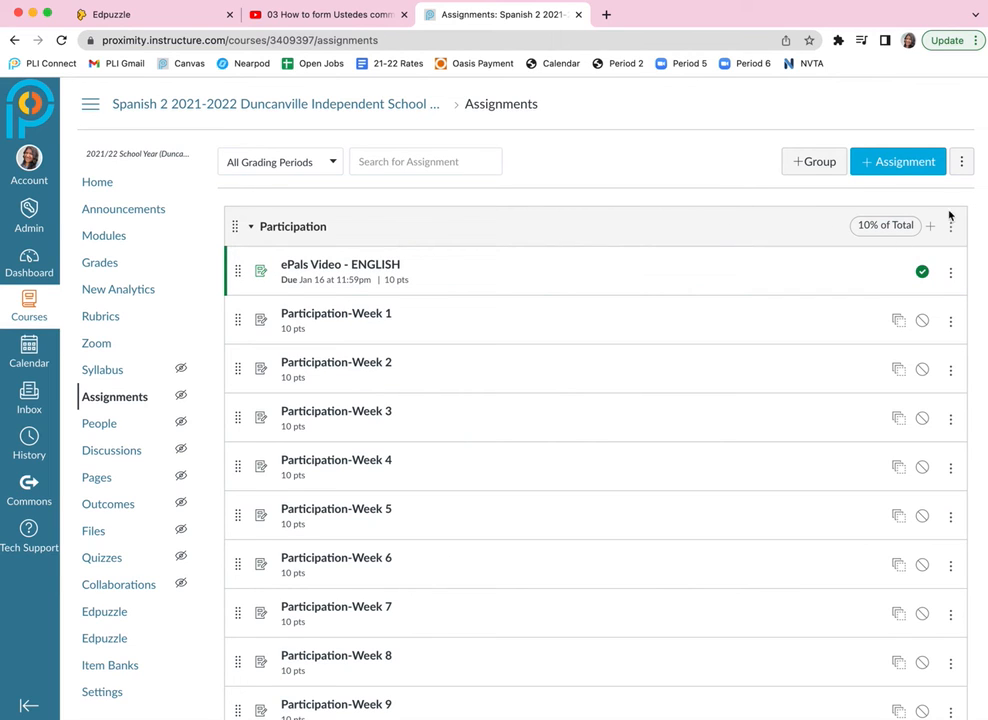
Create a new assignment in the course and name it "EdPuzzle: Ustedes Commands".
{"action": "left_click", "coordinate": [905, 168]}
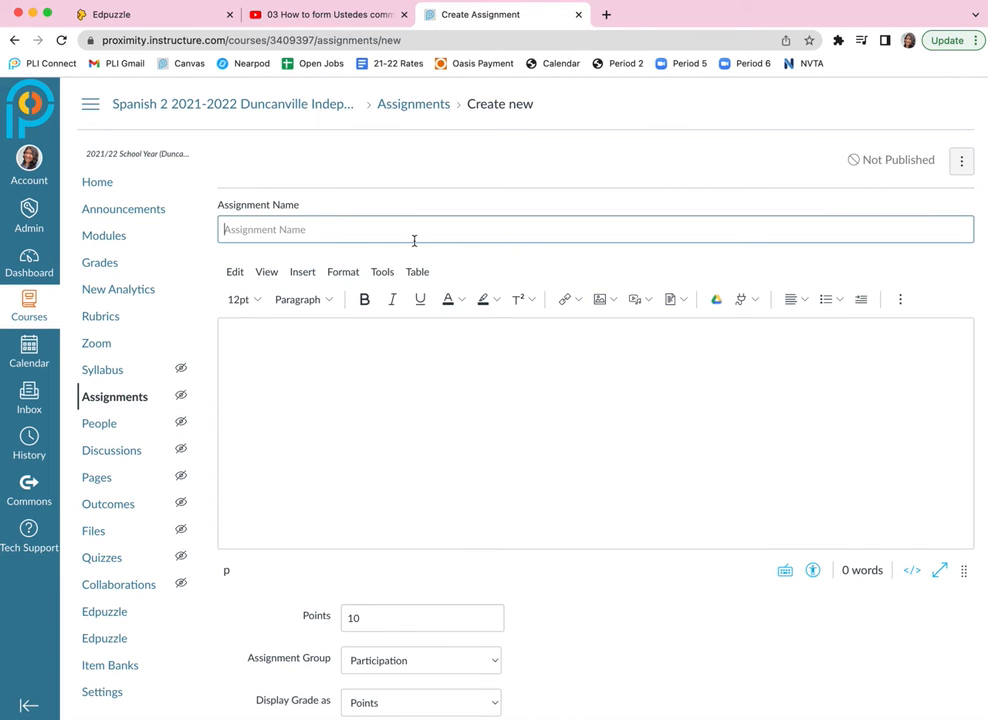
{"action": "type", "text": "EdPuzz"}
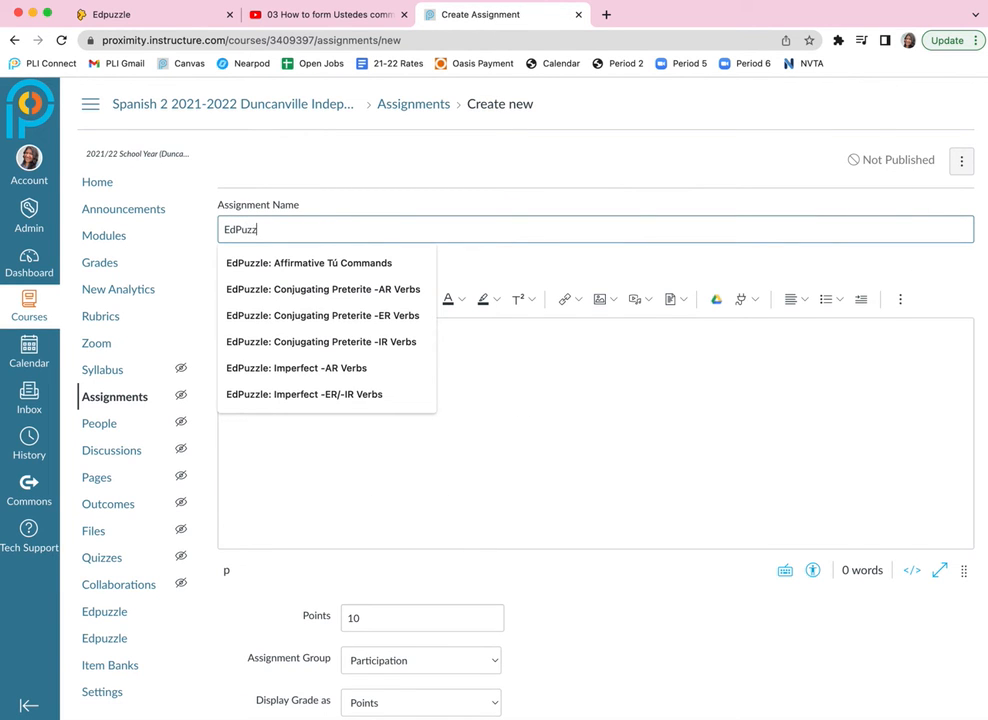
{"action": "type", "text": "le: Ustedes com"}
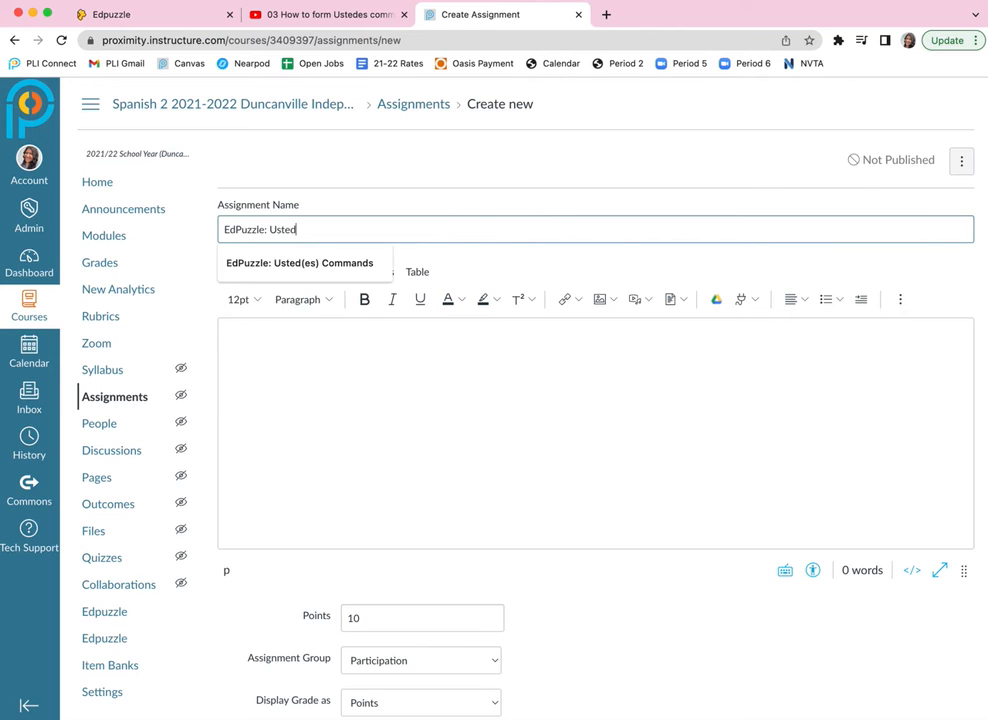
{"action": "key", "text": "BackSpace"}
{"action": "key", "text": "BackSpace"}
{"action": "key", "text": "BackSpace"}
{"action": "type", "text": "Commands"}
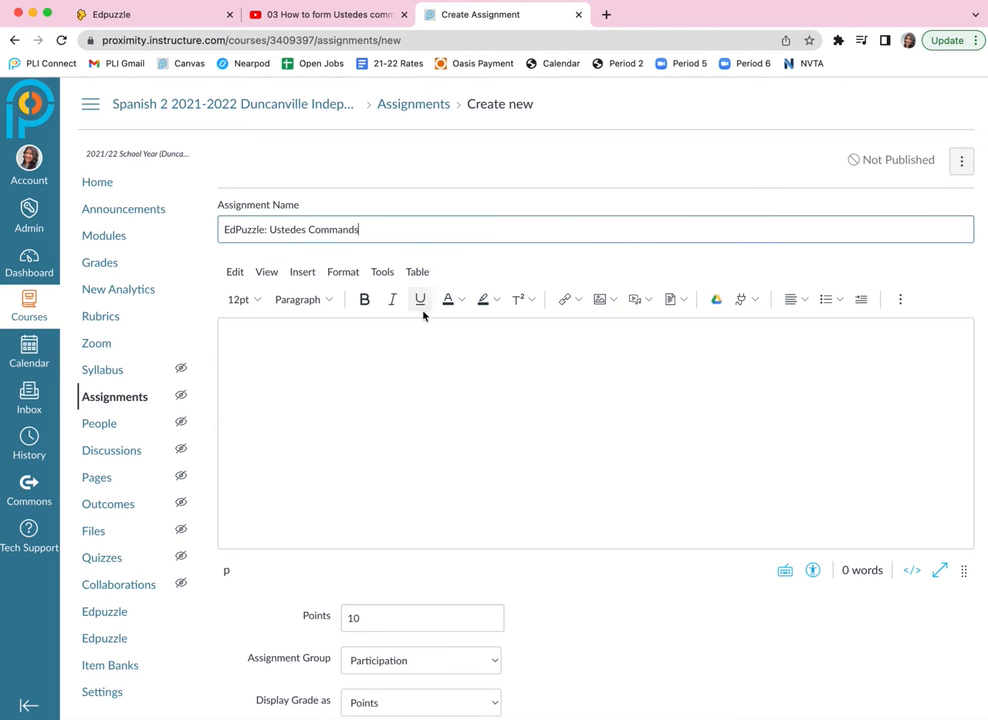
{"action": "left_click", "coordinate": [399, 388]}
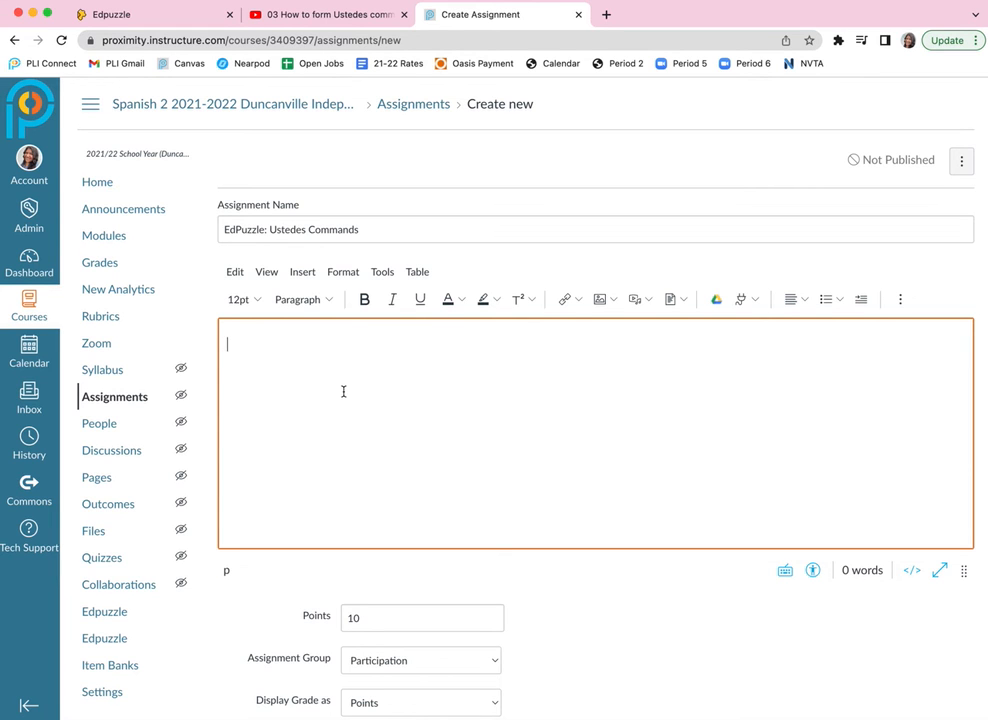
Keep External Tool as the assignment's submission type and choose the first Edpuzzle entry as the tool.
{"action": "scroll", "coordinate": [343, 391], "scroll_direction": "down", "scroll_amount": 3}
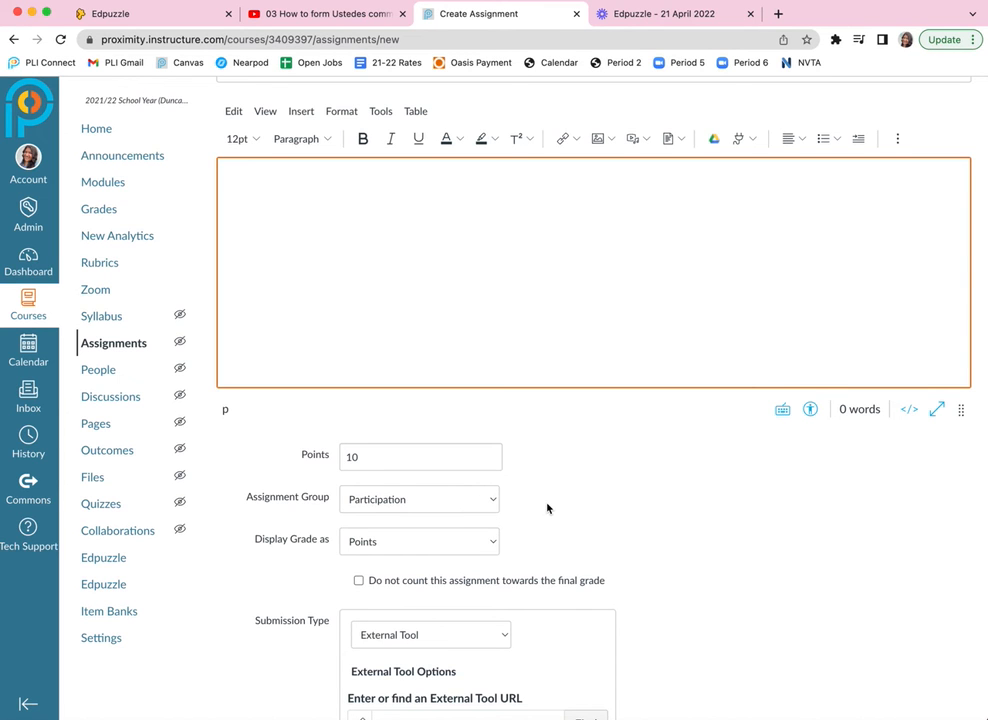
{"action": "scroll", "coordinate": [548, 494], "scroll_direction": "down", "scroll_amount": 1}
{"action": "scroll", "coordinate": [550, 492], "scroll_direction": "down", "scroll_amount": 5}
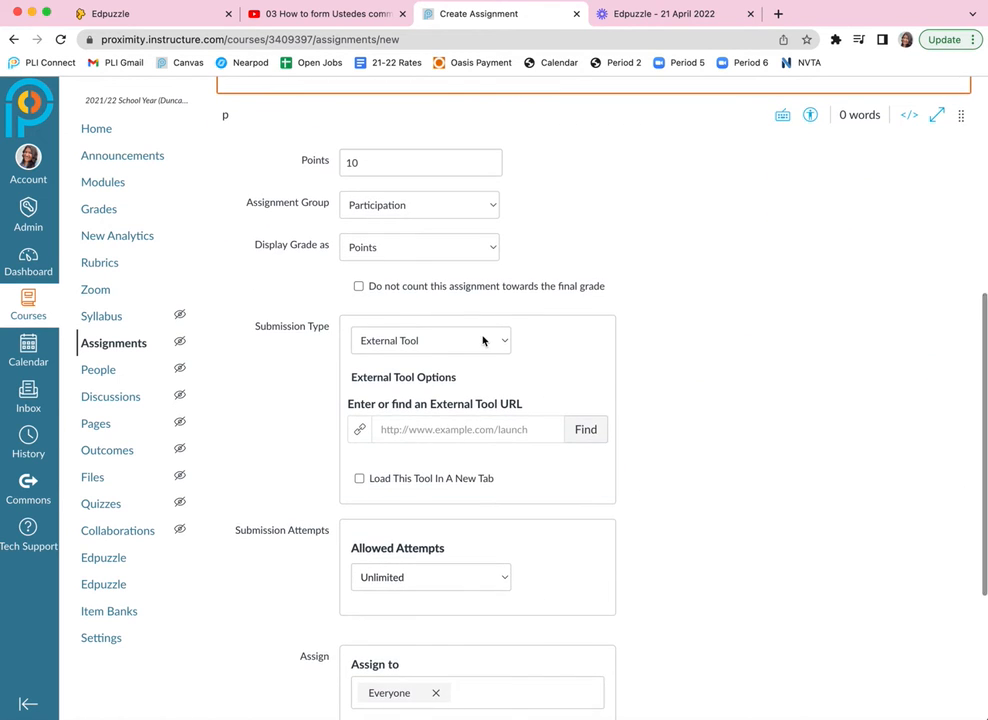
{"action": "left_click", "coordinate": [471, 342]}
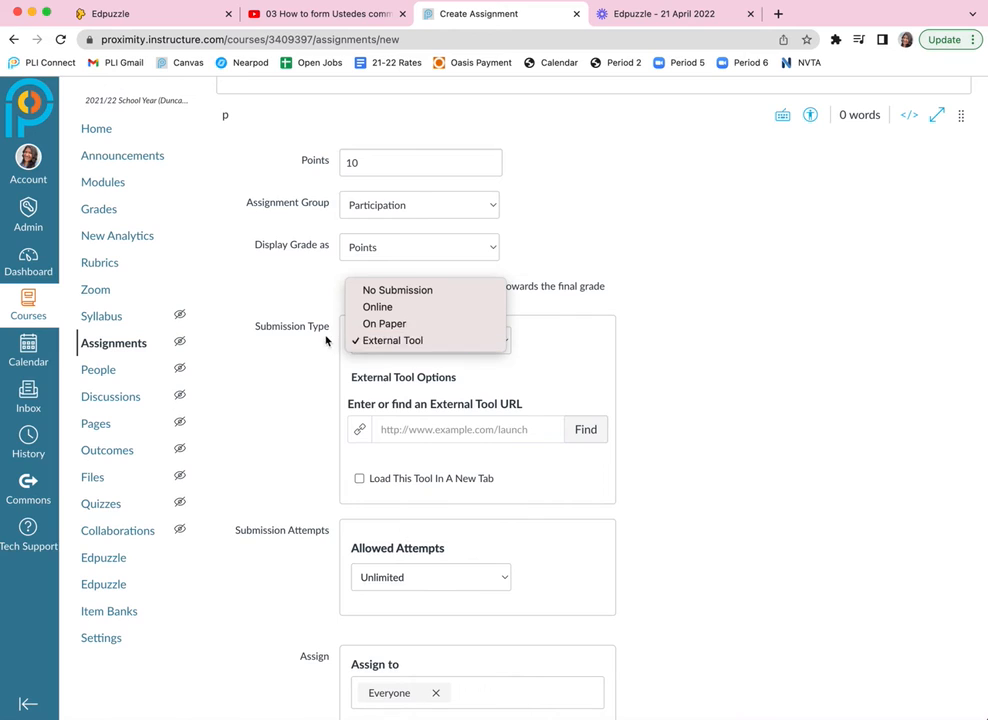
{"action": "left_click", "coordinate": [394, 341]}
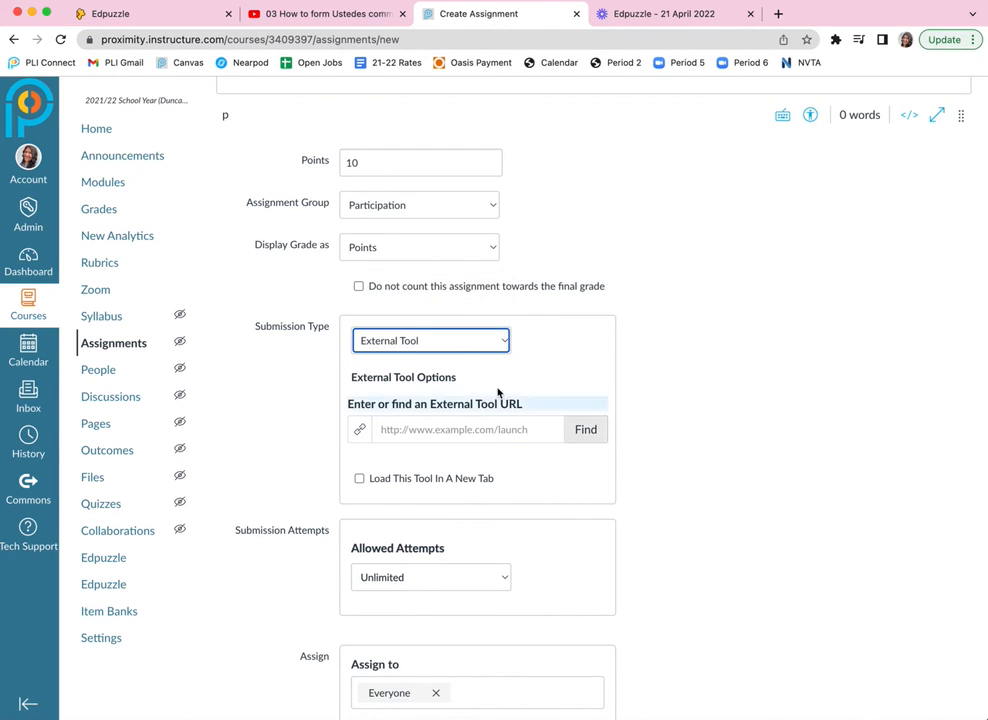
{"action": "left_click", "coordinate": [586, 432]}
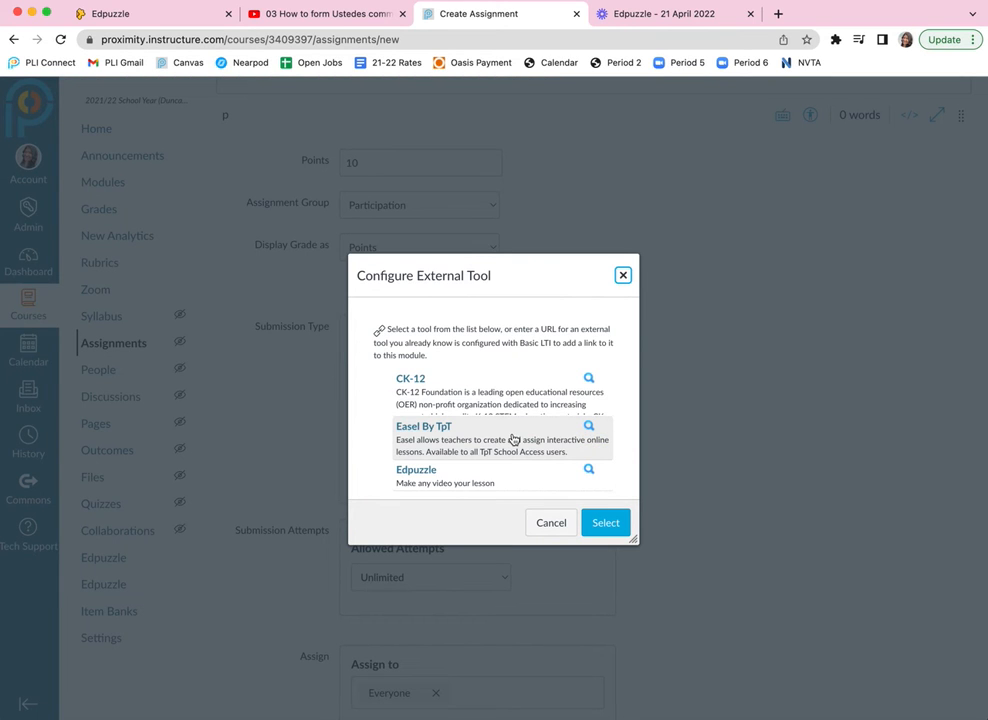
{"action": "scroll", "coordinate": [512, 439], "scroll_direction": "down", "scroll_amount": 2}
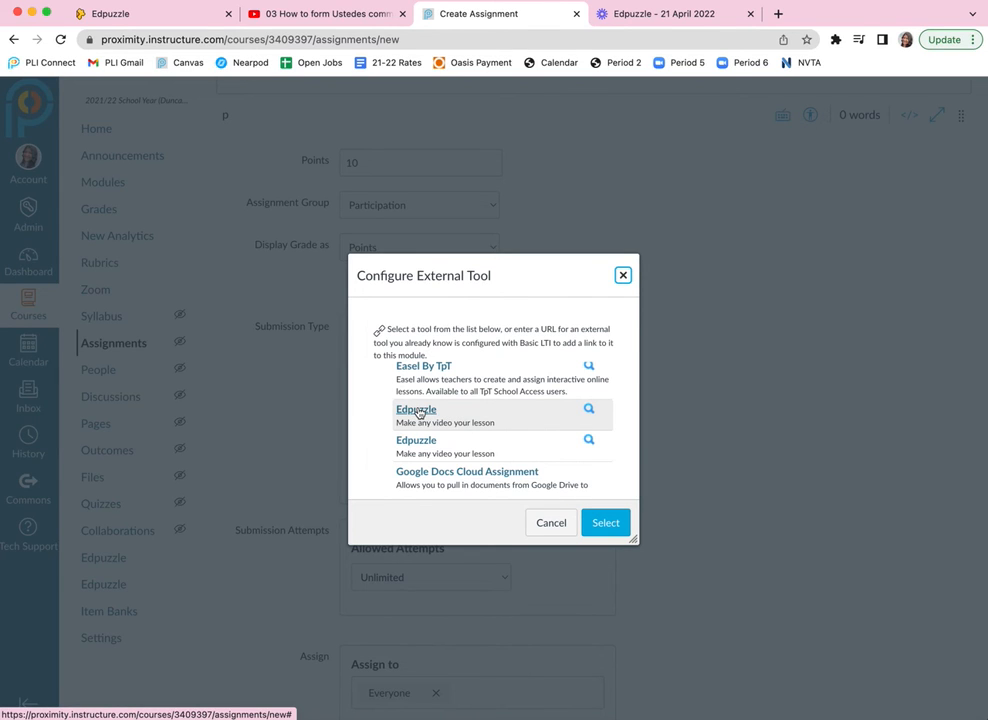
{"action": "left_click", "coordinate": [417, 410]}
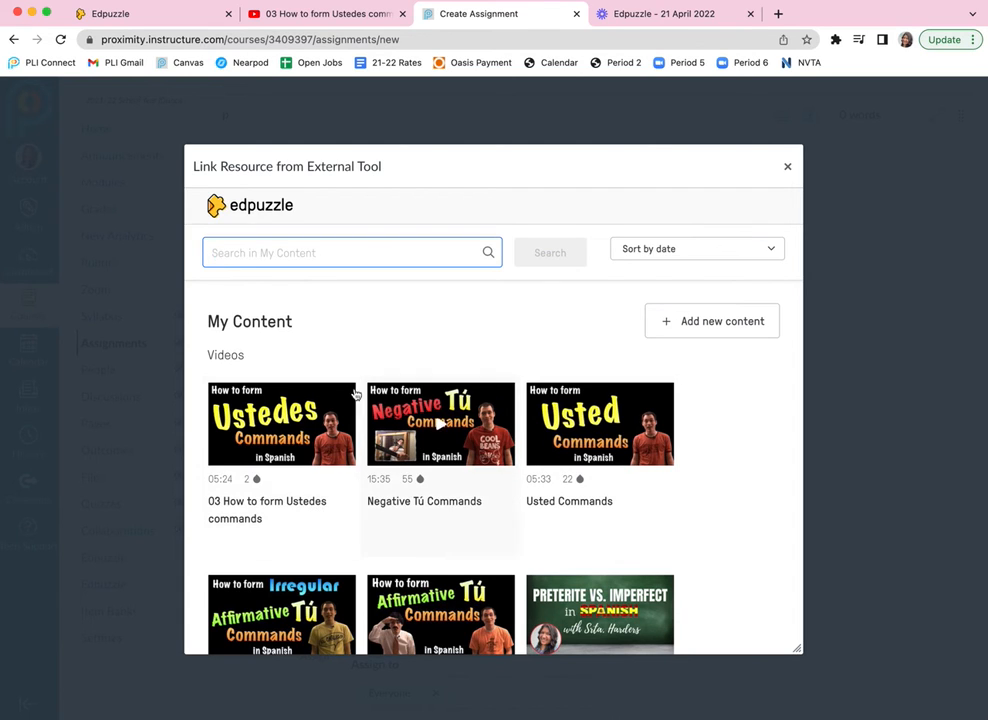
Link the video "03 How to form Ustedes commands" to the assignment with closed captions turned on and confirm the tool selection.
{"action": "left_click", "coordinate": [310, 415]}
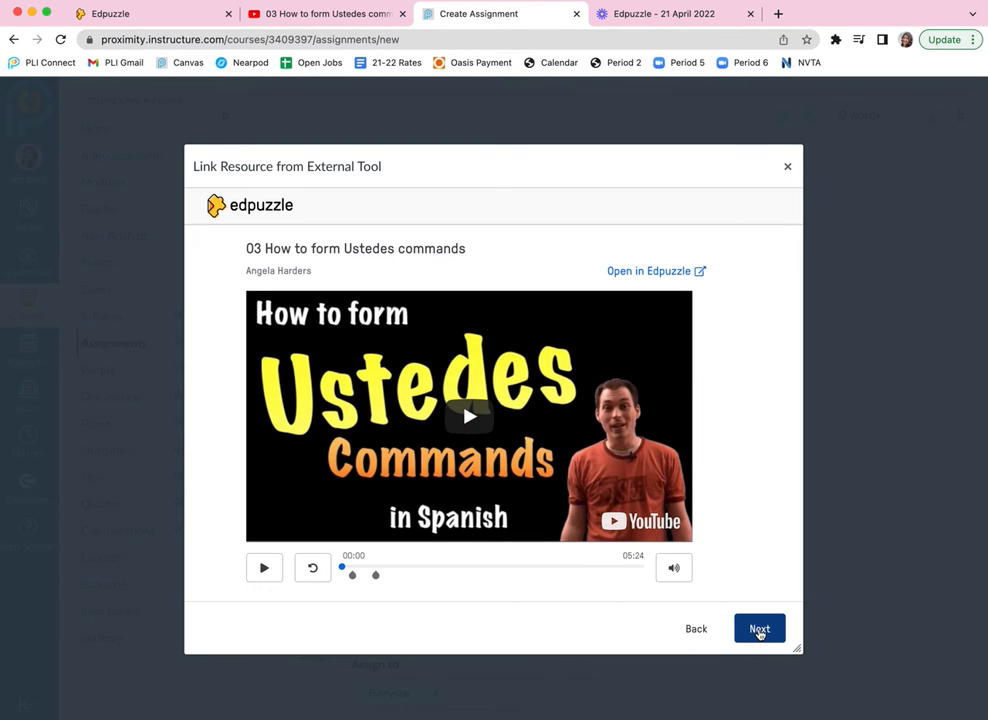
{"action": "left_click", "coordinate": [759, 630]}
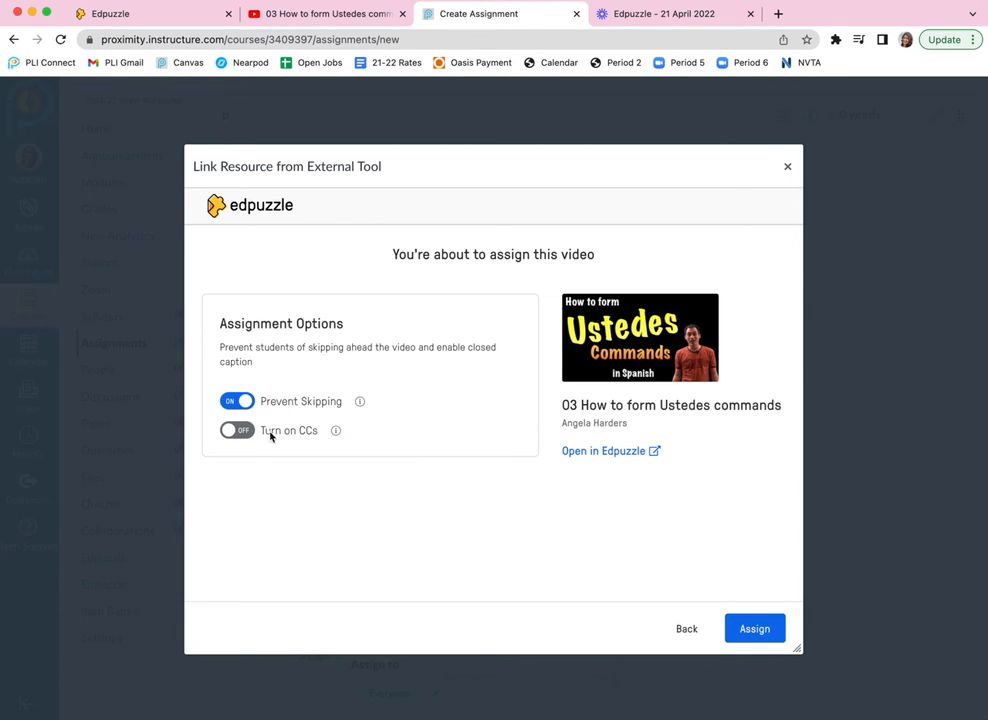
{"action": "left_click", "coordinate": [230, 431]}
{"action": "left_click", "coordinate": [755, 630]}
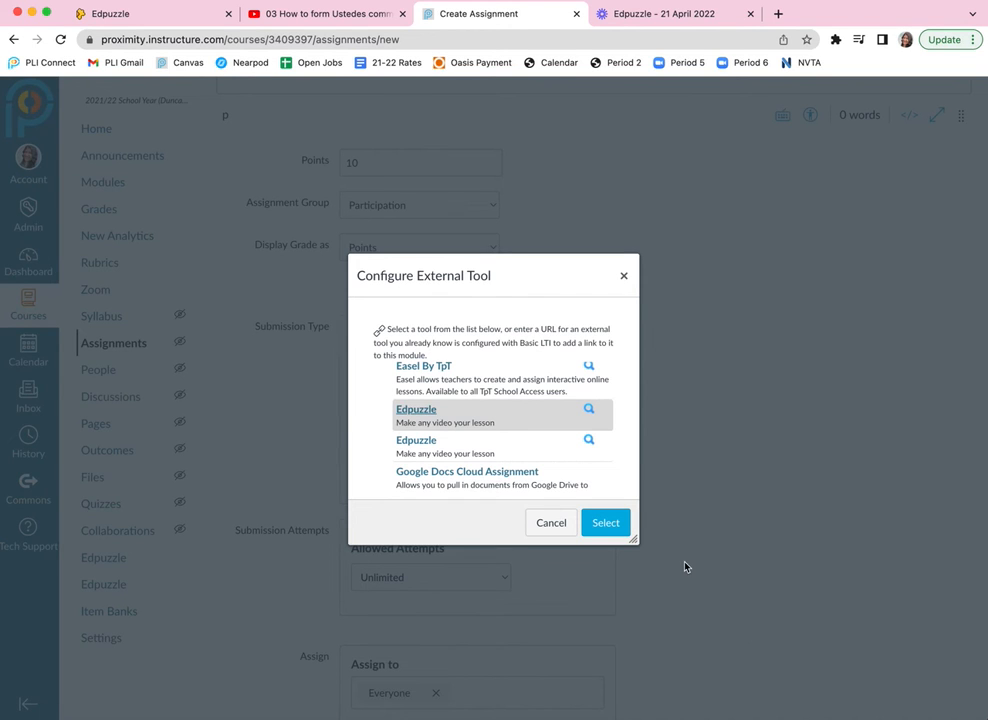
{"action": "left_click", "coordinate": [605, 523]}
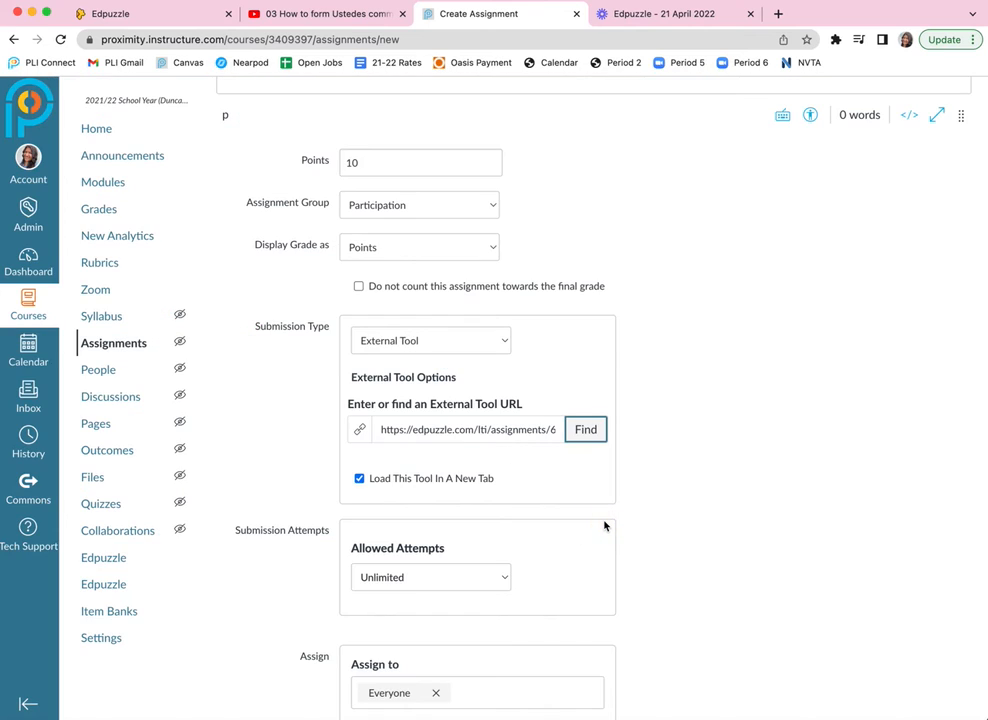
Set the assignment's due date to May 4, 2022 for everyone and save the assignment without publishing it.
{"action": "scroll", "coordinate": [604, 525], "scroll_direction": "down", "scroll_amount": 3}
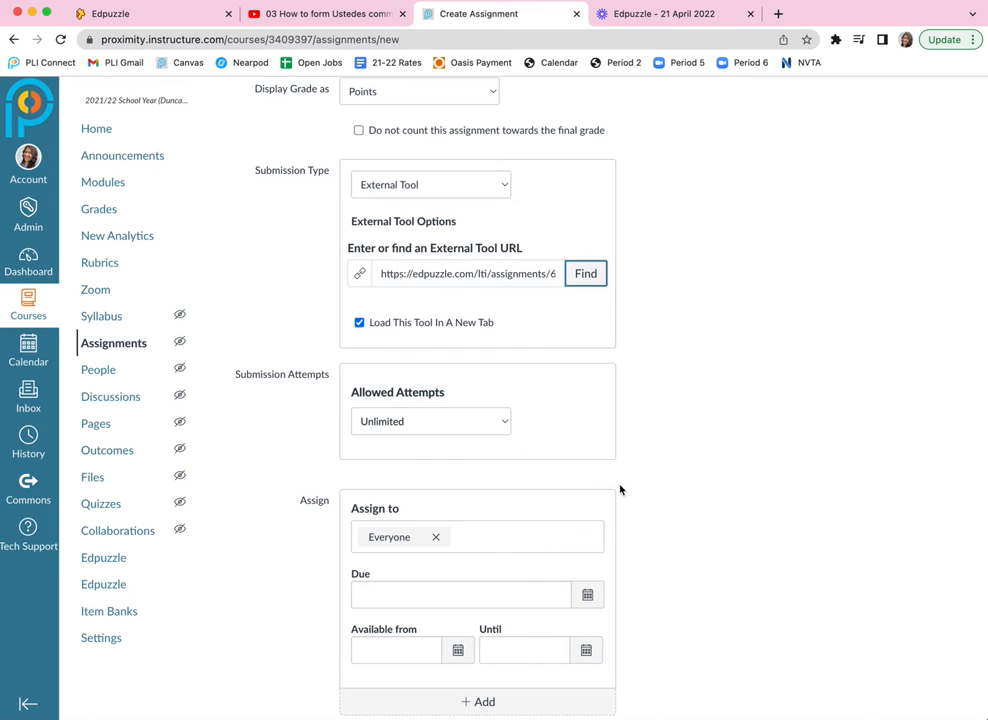
{"action": "scroll", "coordinate": [620, 488], "scroll_direction": "down", "scroll_amount": 2}
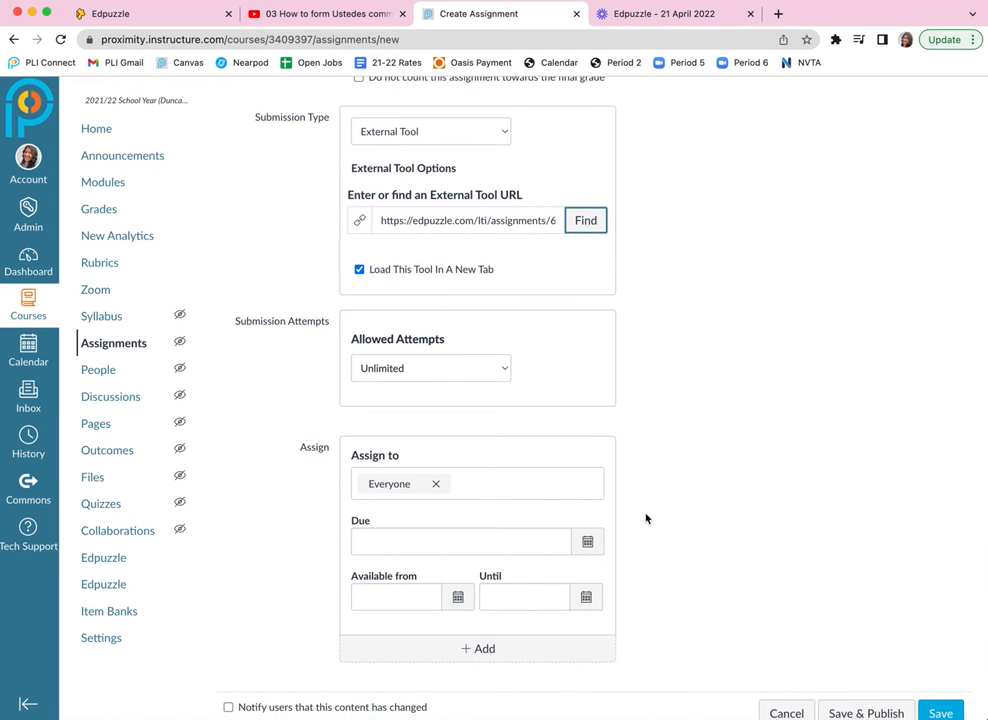
{"action": "left_click", "coordinate": [588, 543]}
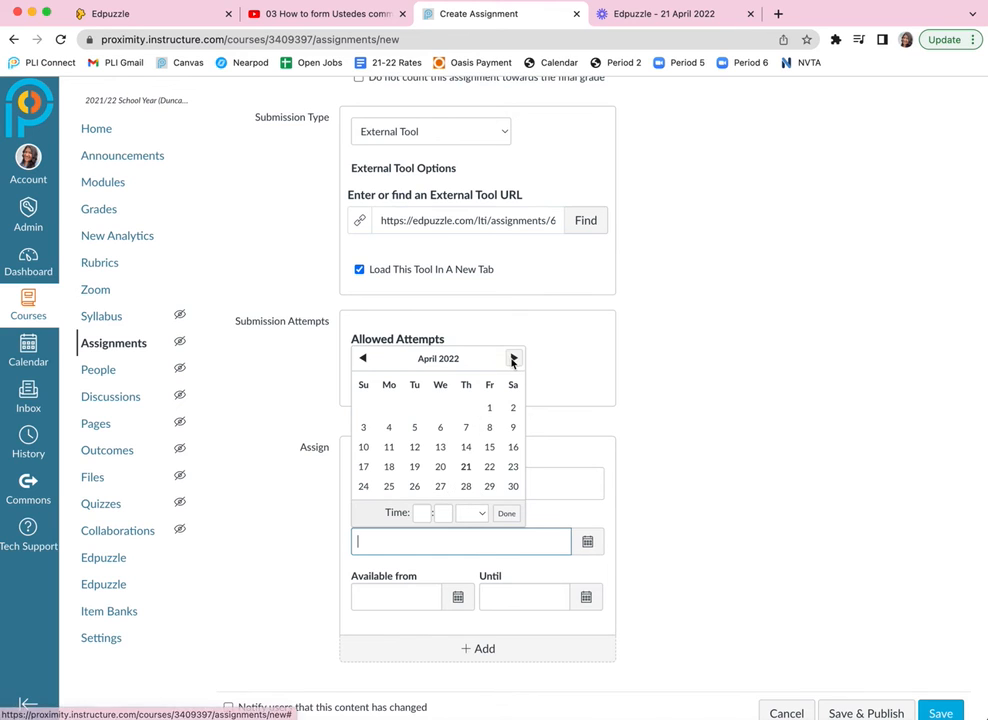
{"action": "left_click", "coordinate": [514, 357]}
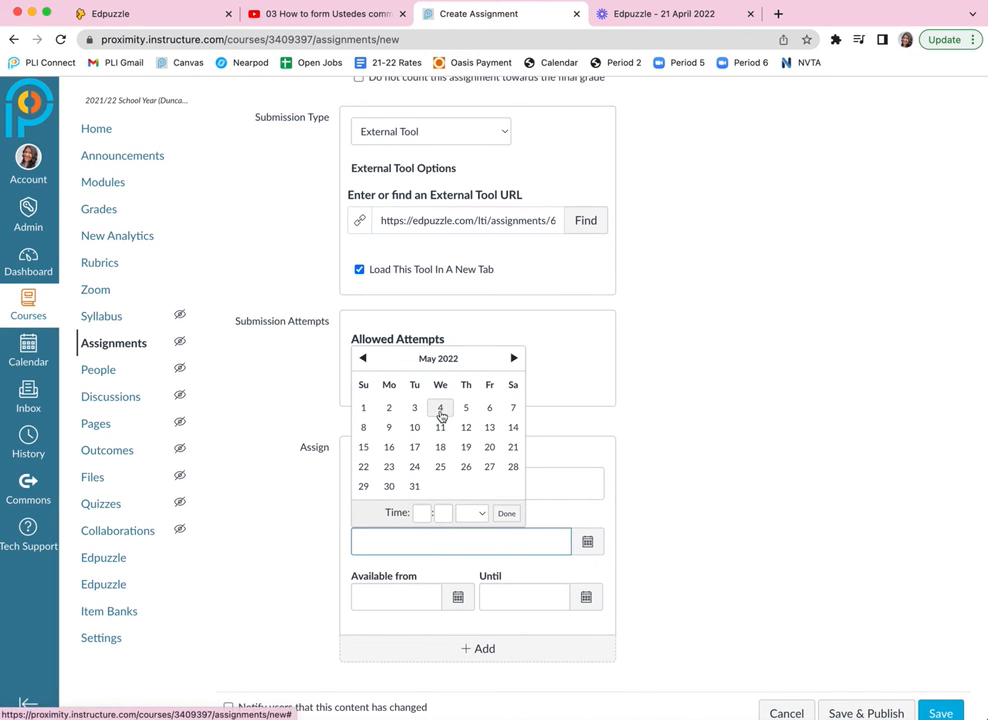
{"action": "left_click", "coordinate": [440, 410]}
{"action": "scroll", "coordinate": [870, 627], "scroll_direction": "down", "scroll_amount": 2}
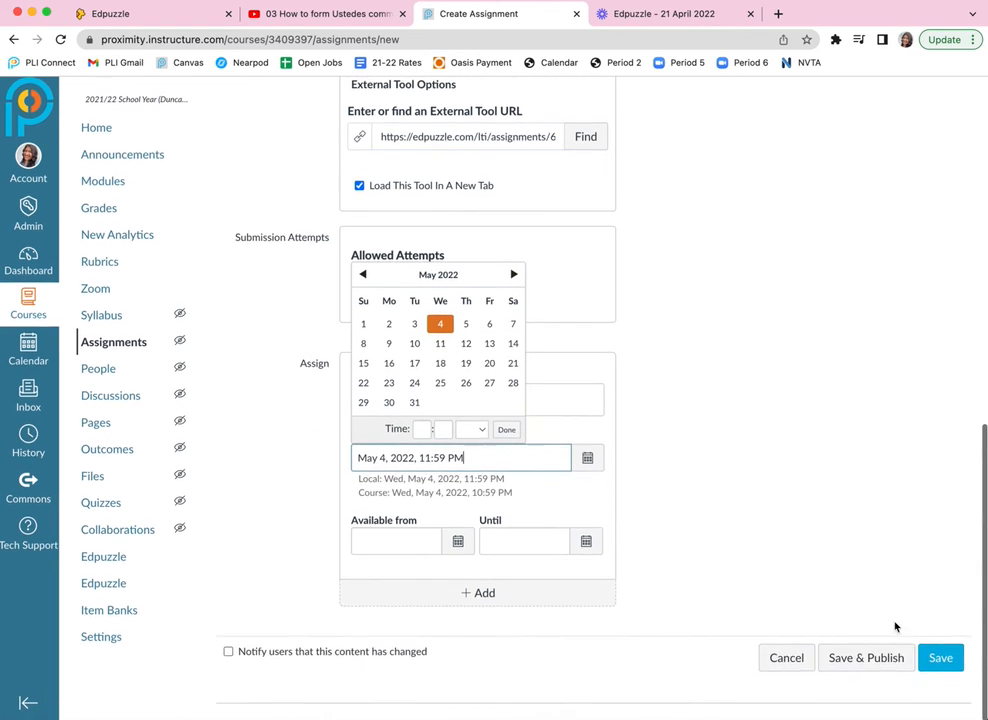
{"action": "left_click", "coordinate": [940, 660]}
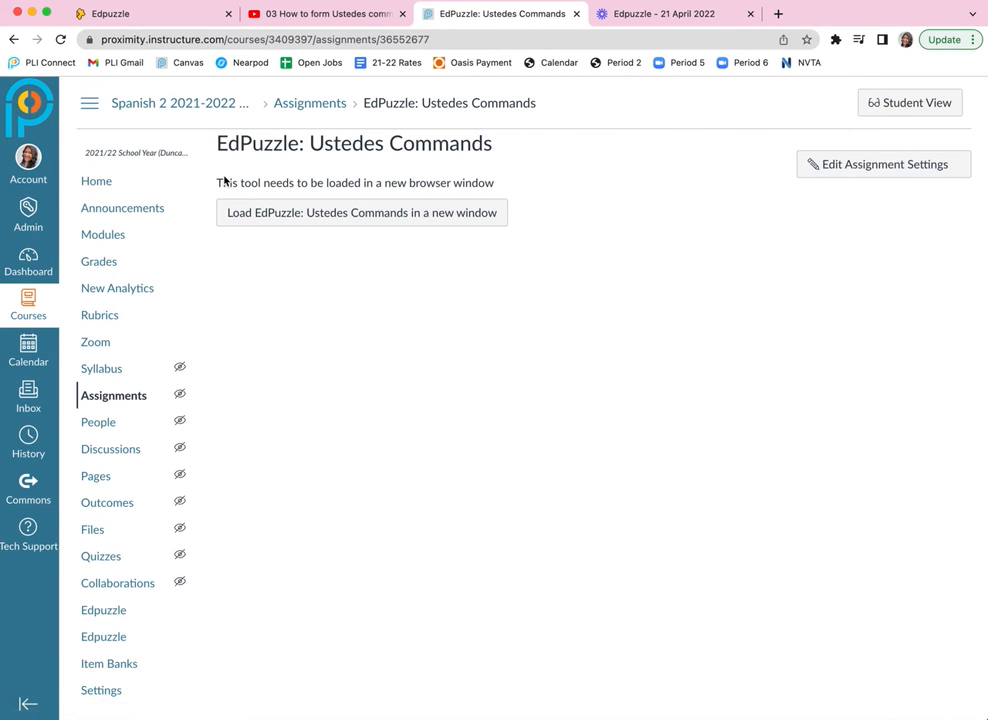
Try to view the saved assignment in Student View and leave that view again.
{"action": "left_click", "coordinate": [914, 112]}
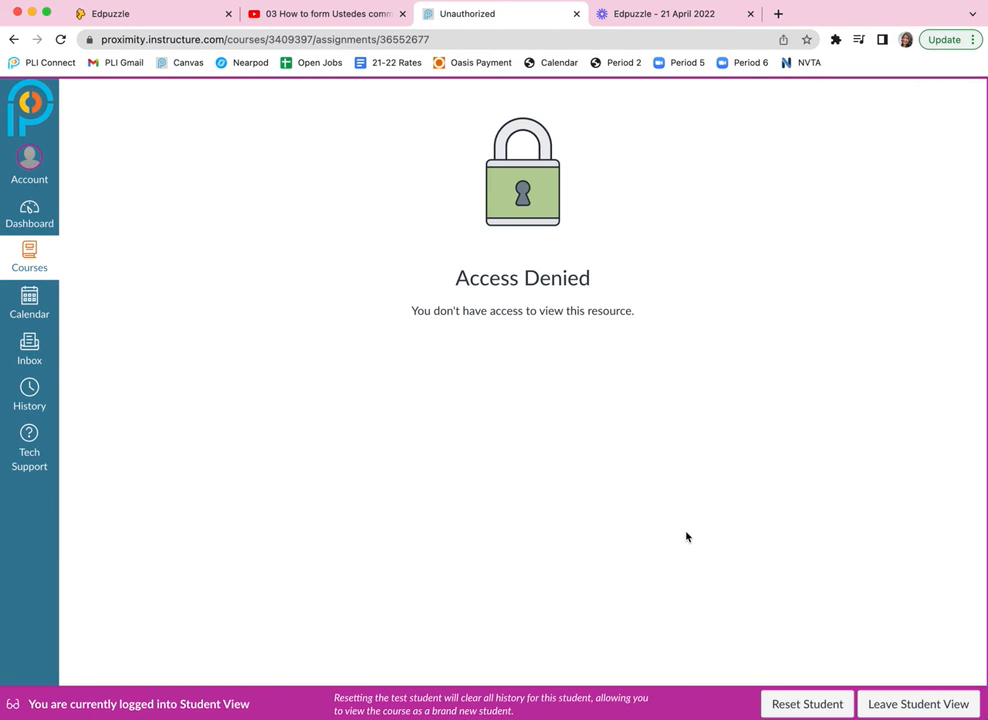
{"action": "left_click", "coordinate": [882, 709]}
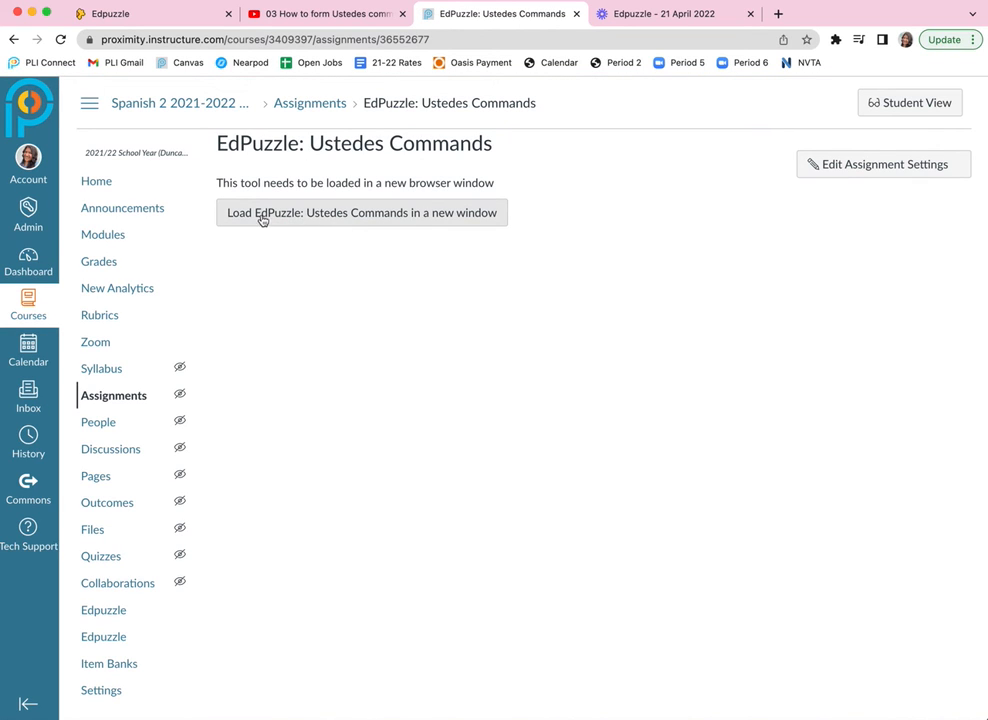
Load the assignment's Edpuzzle tool in a new window and review its student progress list and embedded questions.
{"action": "left_click", "coordinate": [355, 217]}
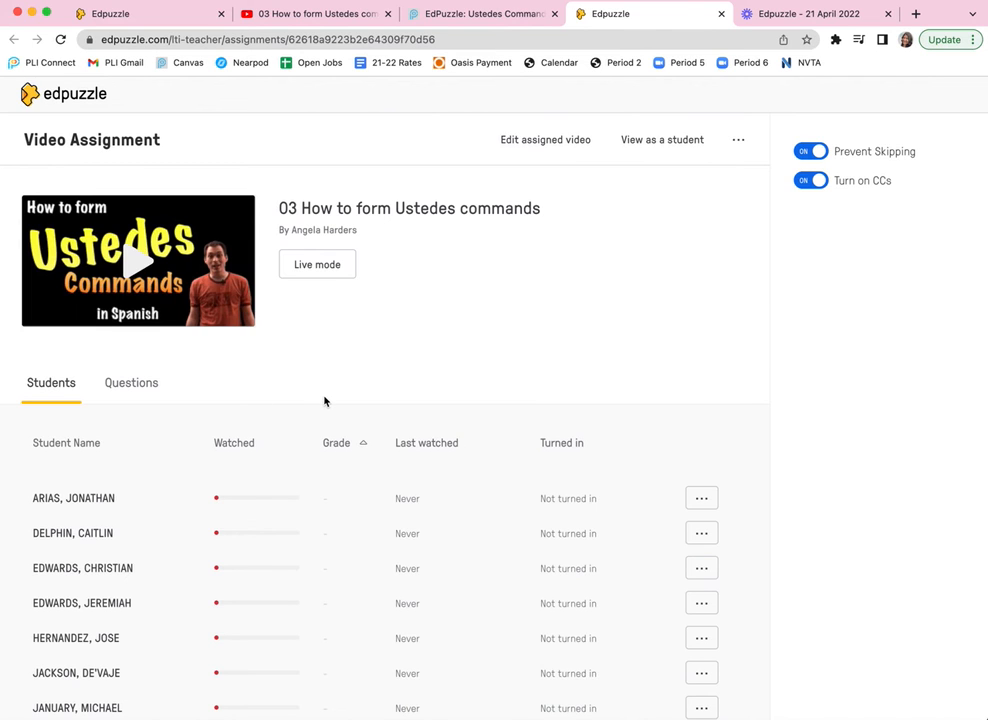
{"action": "scroll", "coordinate": [320, 385], "scroll_direction": "down", "scroll_amount": 2}
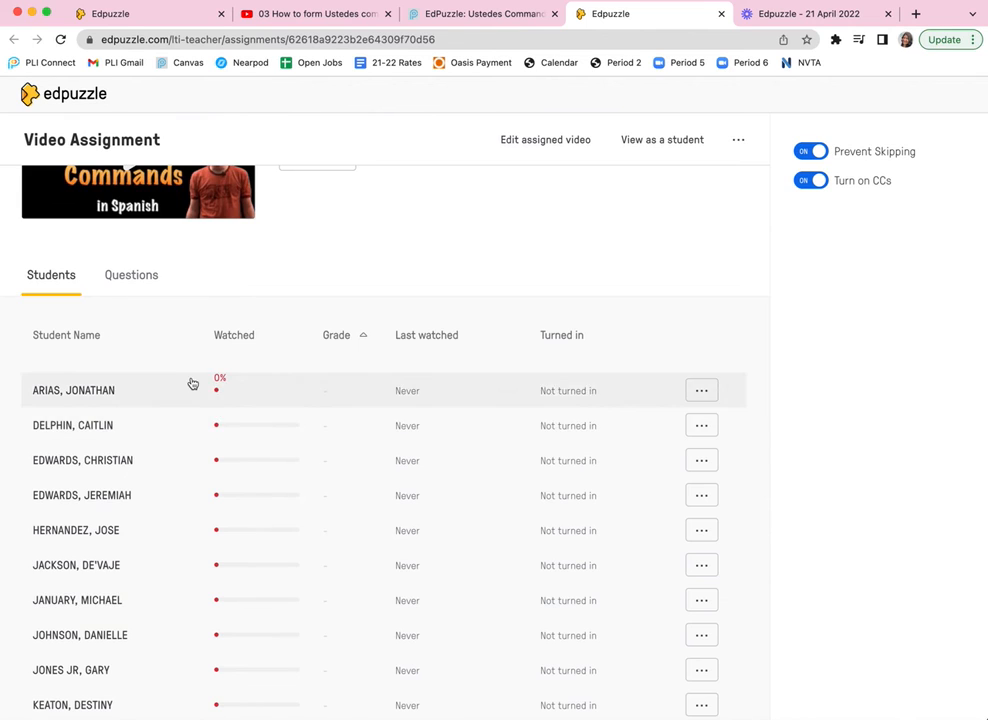
{"action": "scroll", "coordinate": [192, 383], "scroll_direction": "up", "scroll_amount": 2}
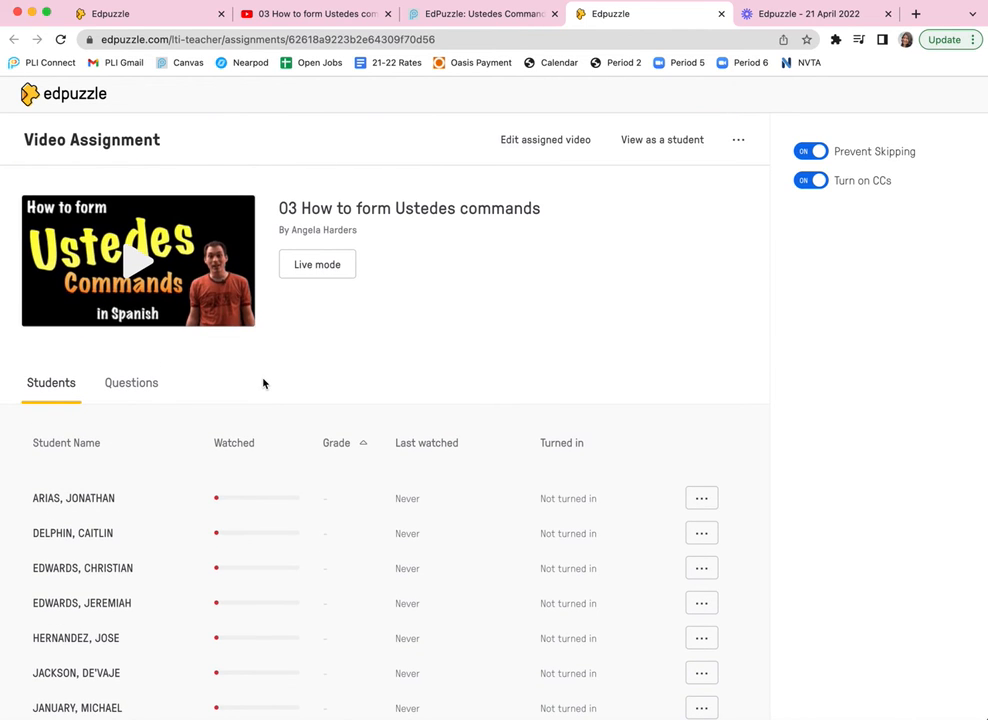
{"action": "left_click", "coordinate": [135, 384]}
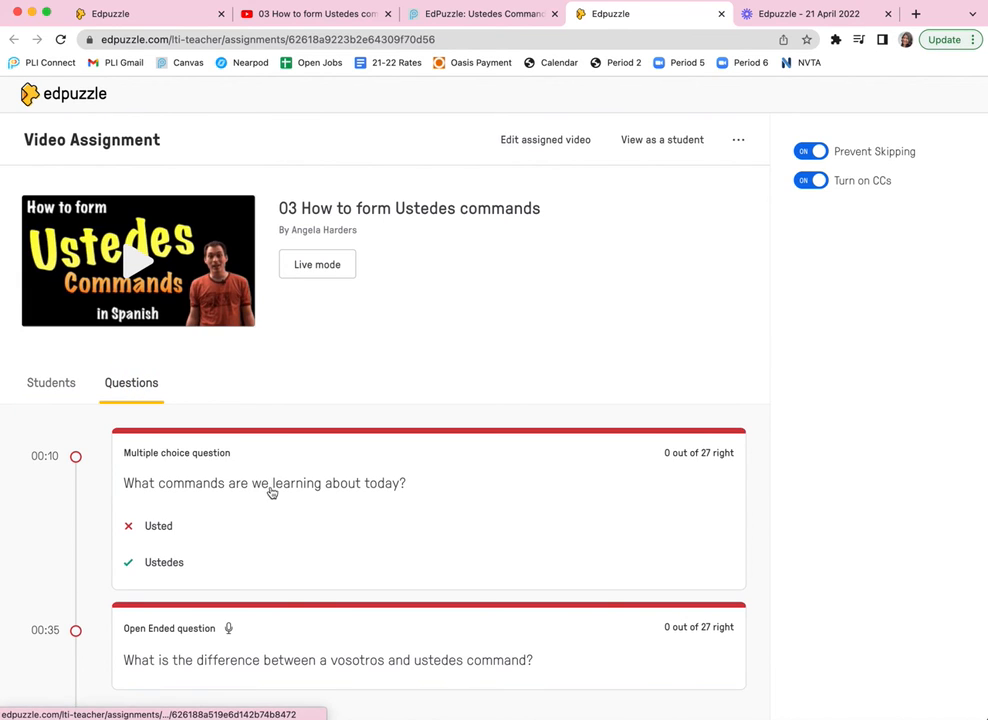
{"action": "scroll", "coordinate": [470, 528], "scroll_direction": "down", "scroll_amount": 1}
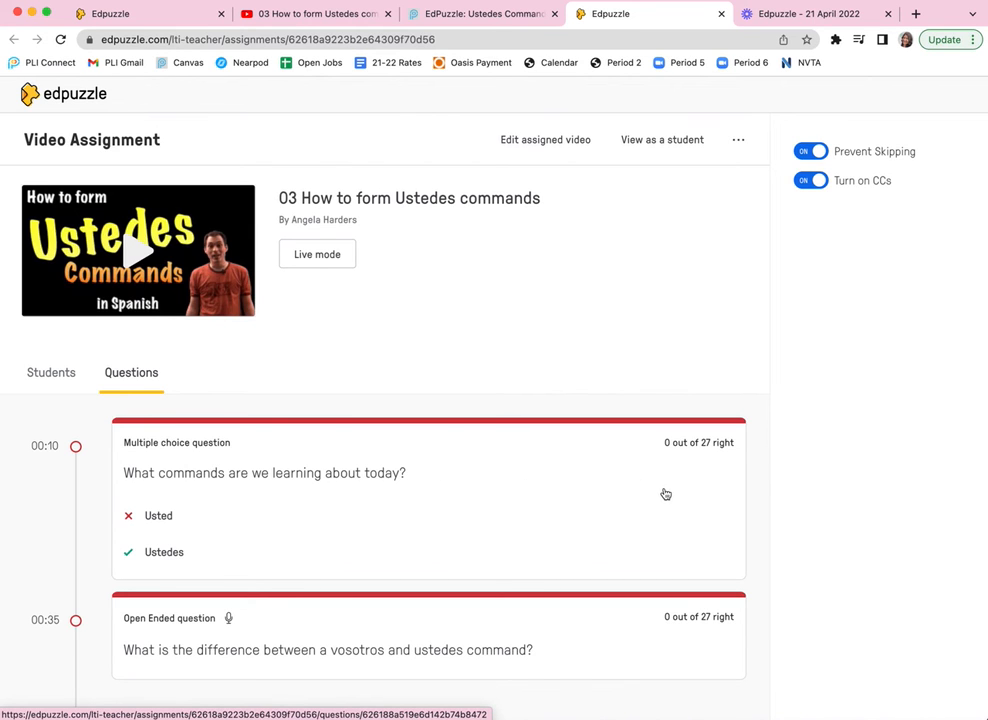
Preview the Edpuzzle assignment as a student, play the video and submit "Ustedes" as the answer to the first multiple-choice question.
{"action": "left_click", "coordinate": [656, 141]}
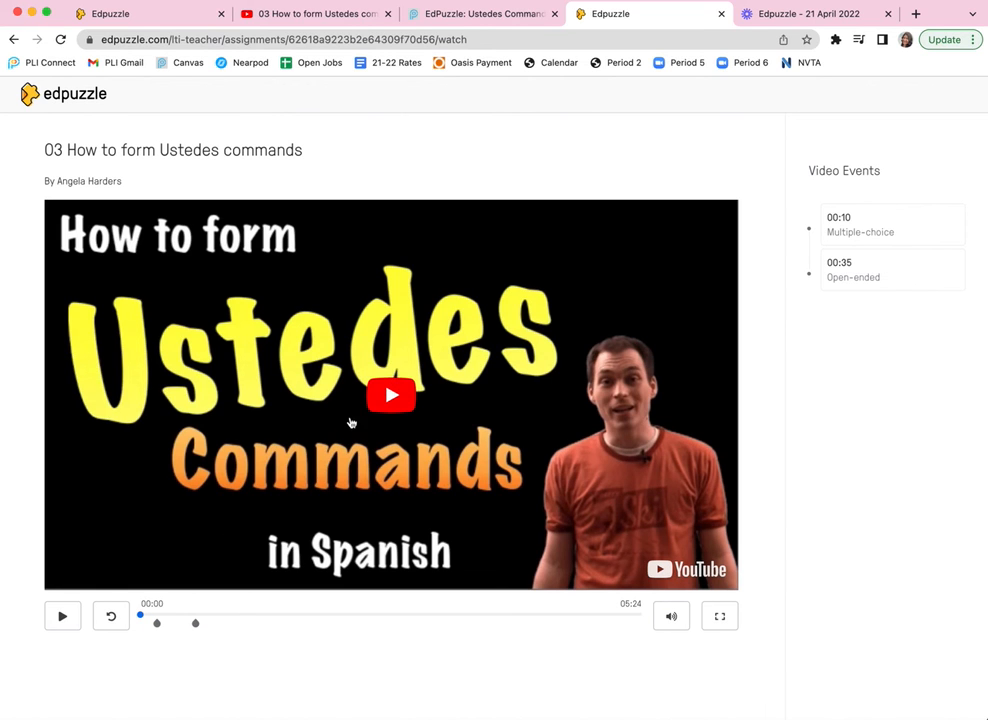
{"action": "left_click", "coordinate": [66, 618]}
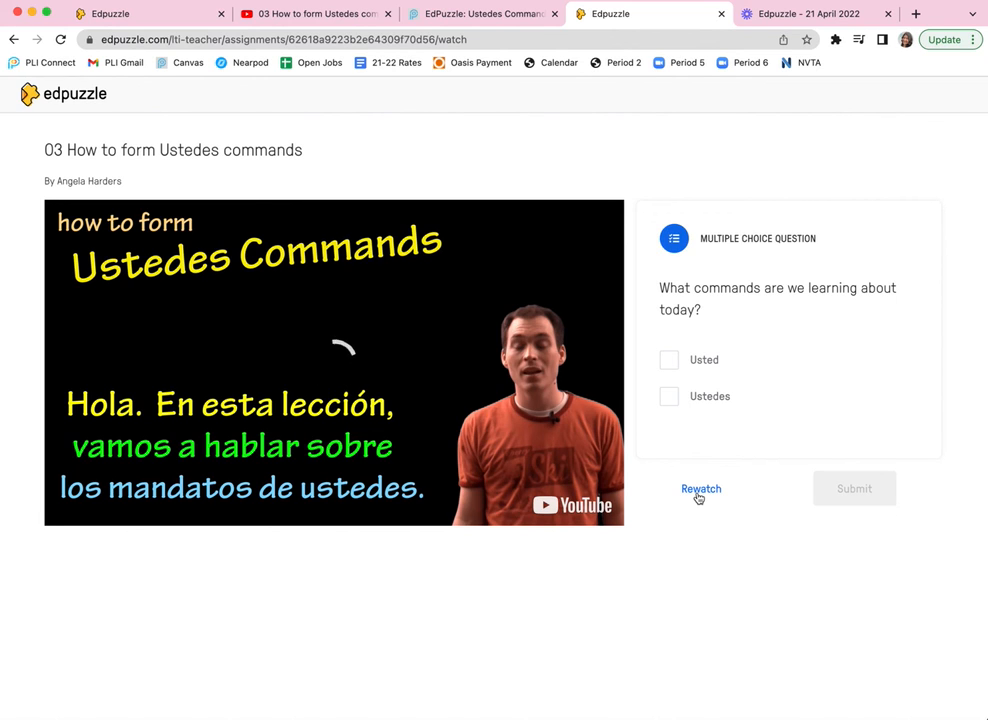
{"action": "left_click", "coordinate": [670, 398]}
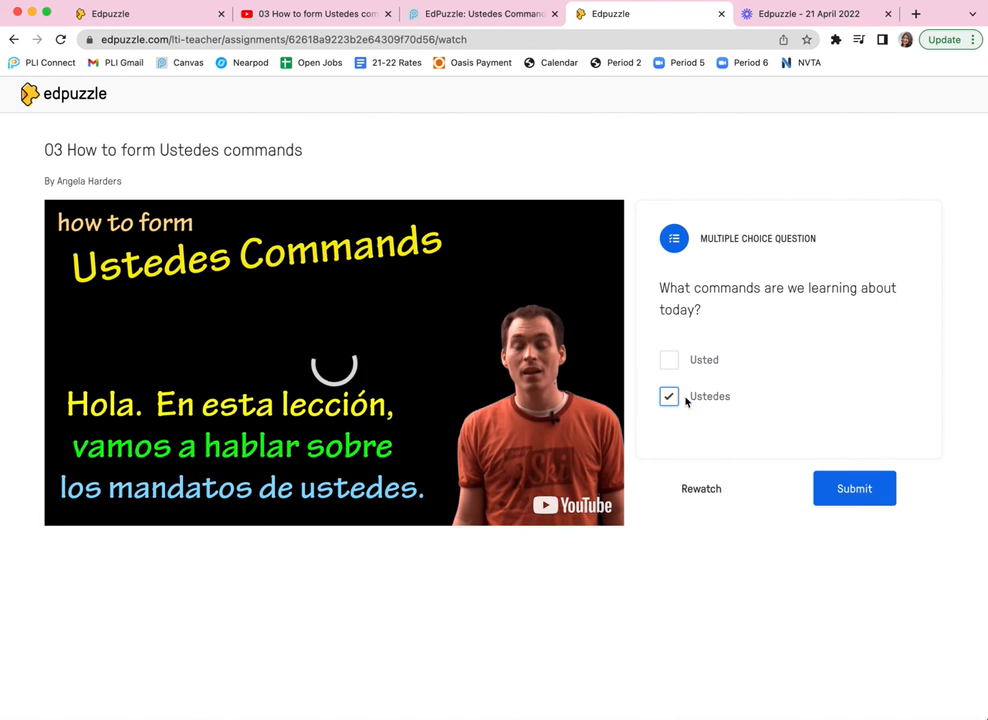
{"action": "left_click", "coordinate": [841, 496]}
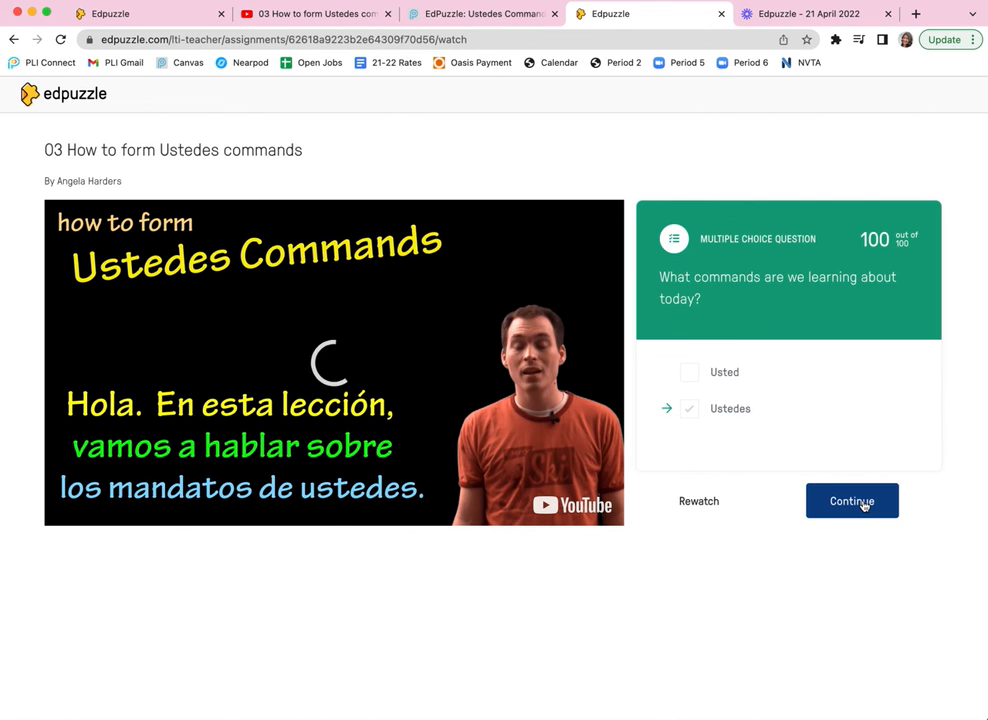
Switch to YouTube, search for "peaceful worldschoolers", and return to the Edpuzzle student preview of the video.
{"action": "left_click", "coordinate": [336, 14]}
{"action": "left_click", "coordinate": [379, 97]}
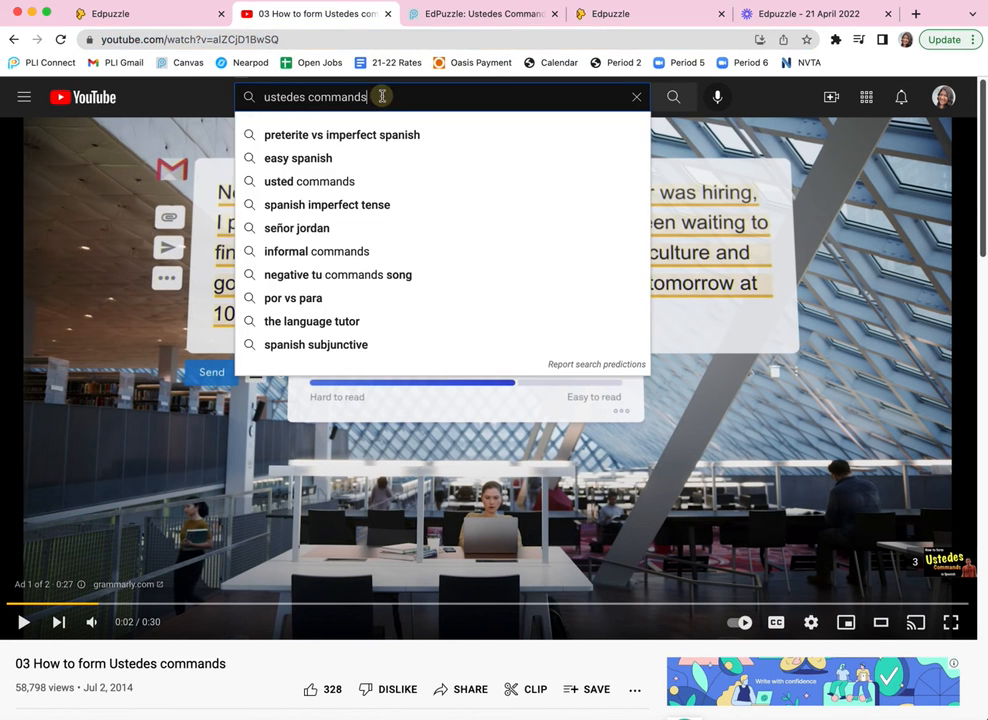
{"action": "triple_click", "coordinate": [382, 96]}
{"action": "type", "text": "peaceful worldschool"}
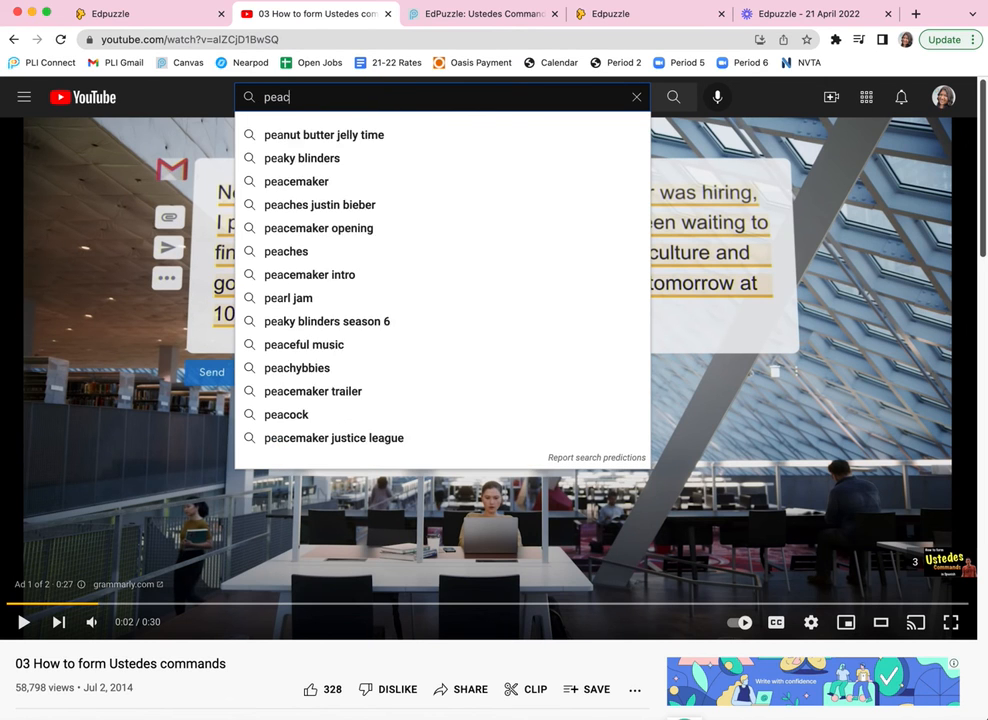
{"action": "type", "text": "ers"}
{"action": "key", "text": "Return"}
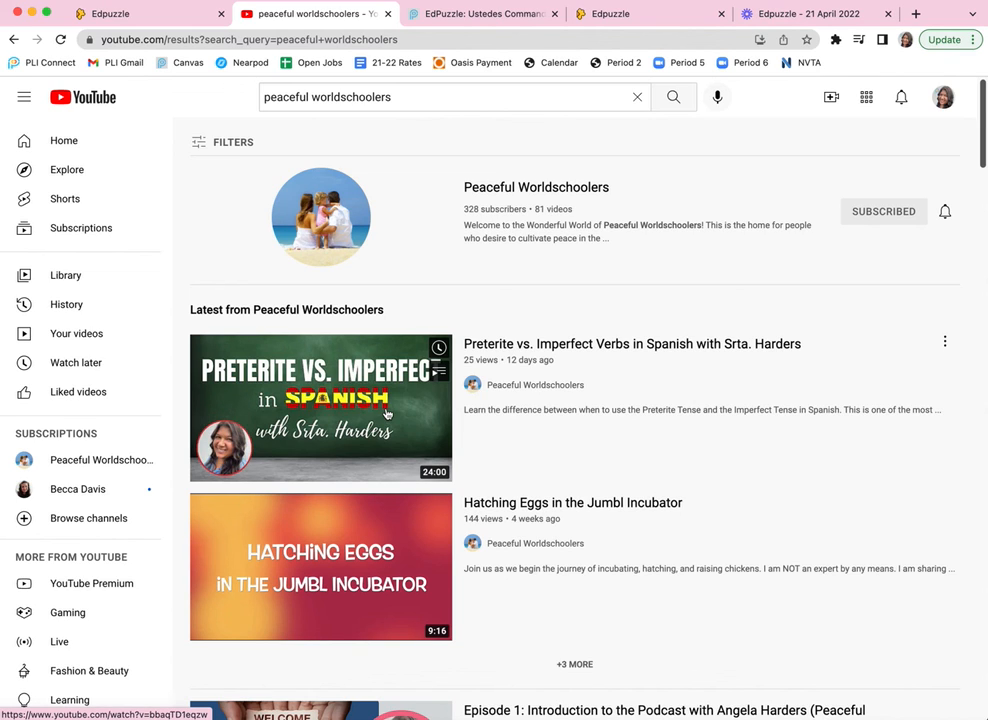
{"action": "left_click", "coordinate": [478, 16]}
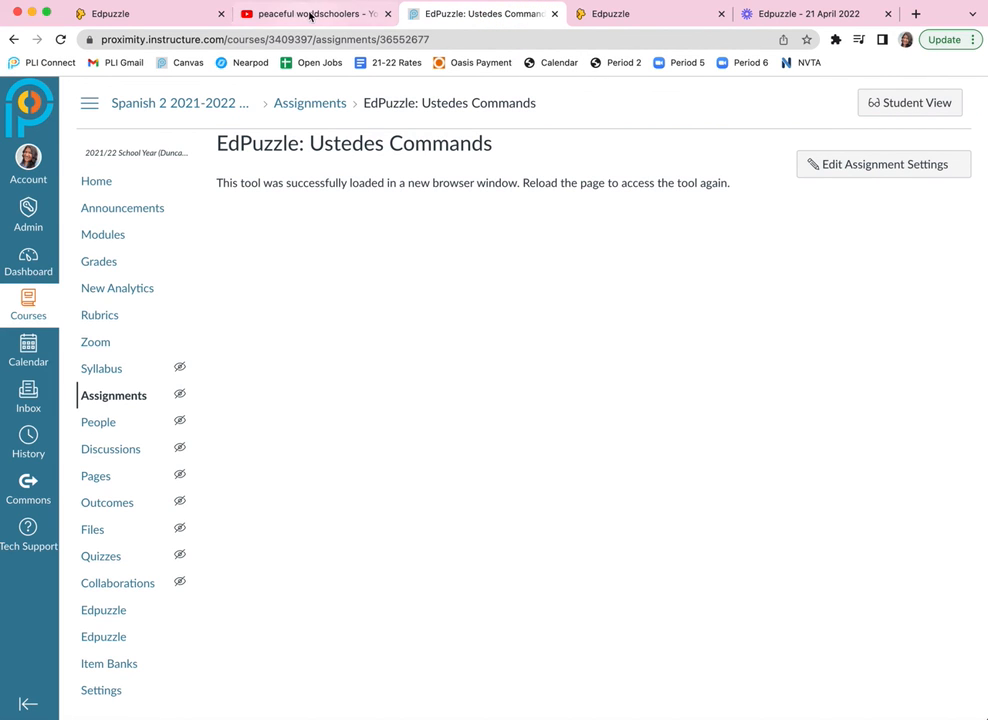
{"action": "left_click", "coordinate": [642, 17]}
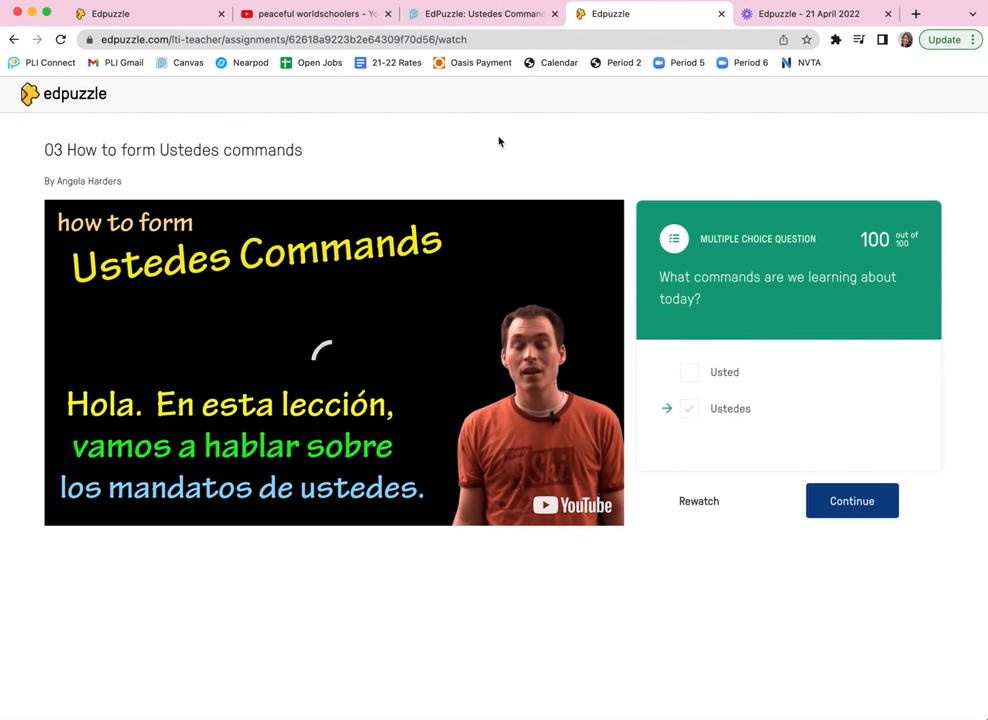